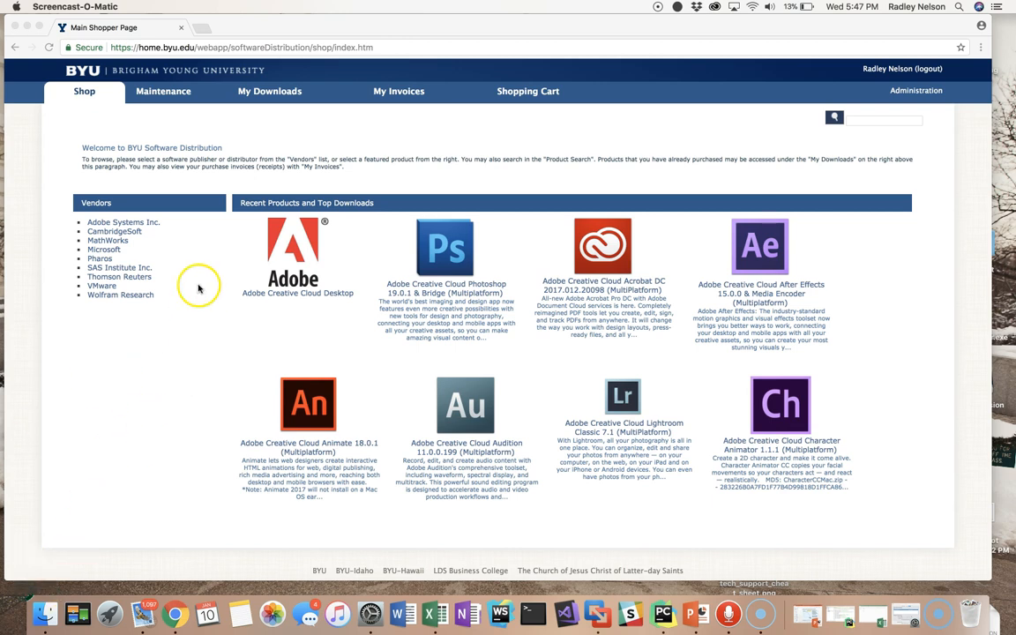
Load the BYU Software Distribution shop and open the VMware vendor's product listing
{"action": "left_click", "coordinate": [260, 46]}
{"action": "type", "text": "sof"}
{"action": "key", "text": "Return"}
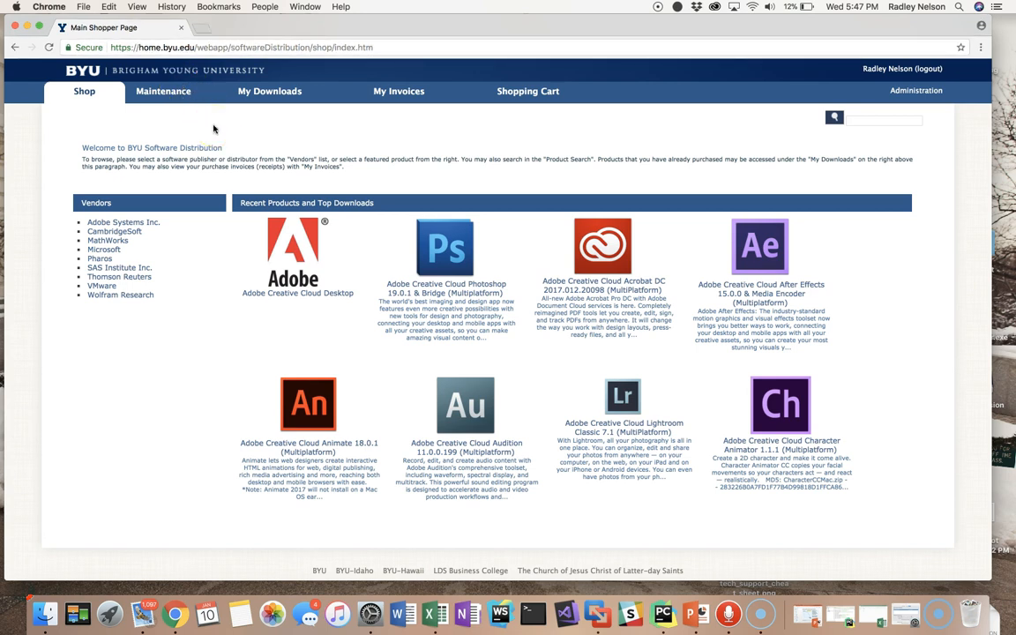
{"action": "left_click", "coordinate": [98, 288]}
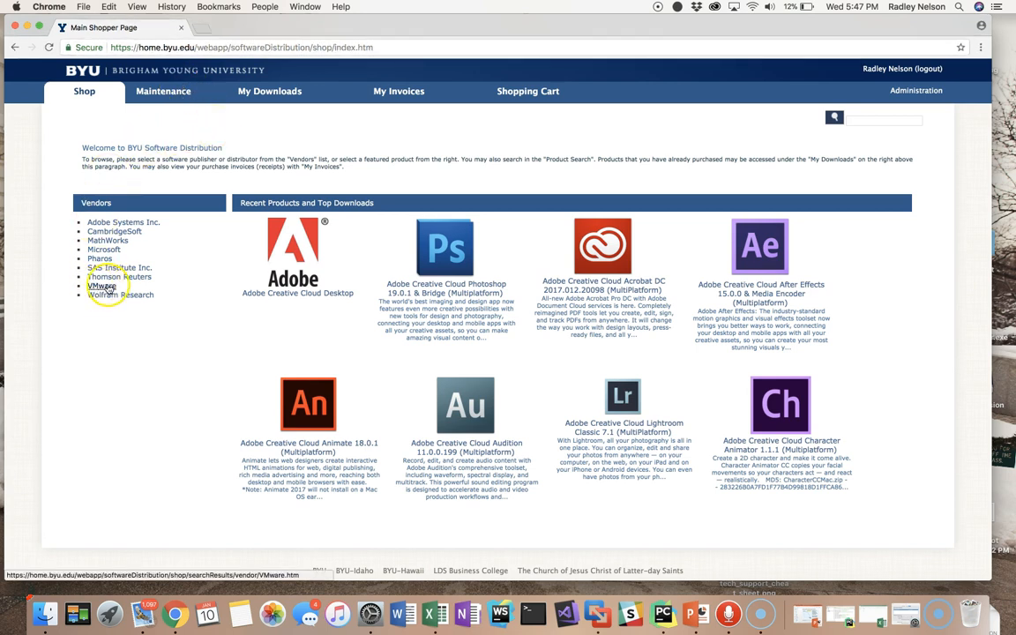
{"action": "left_click", "coordinate": [97, 289]}
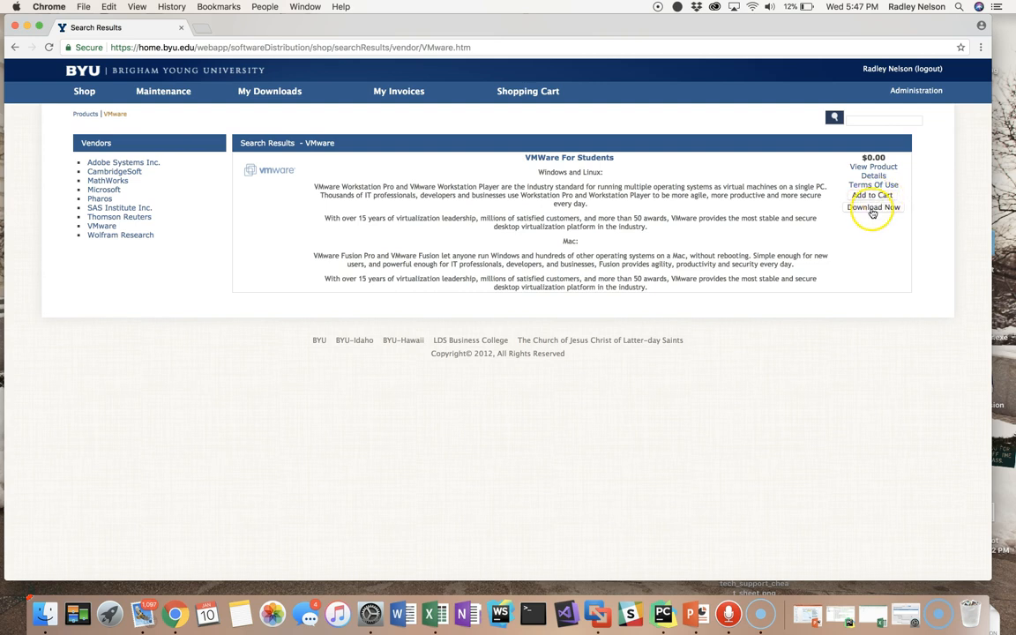
Get VMWare For Students, accept its agreement, and continue from its downloads entry to the external site
{"action": "left_click", "coordinate": [871, 208]}
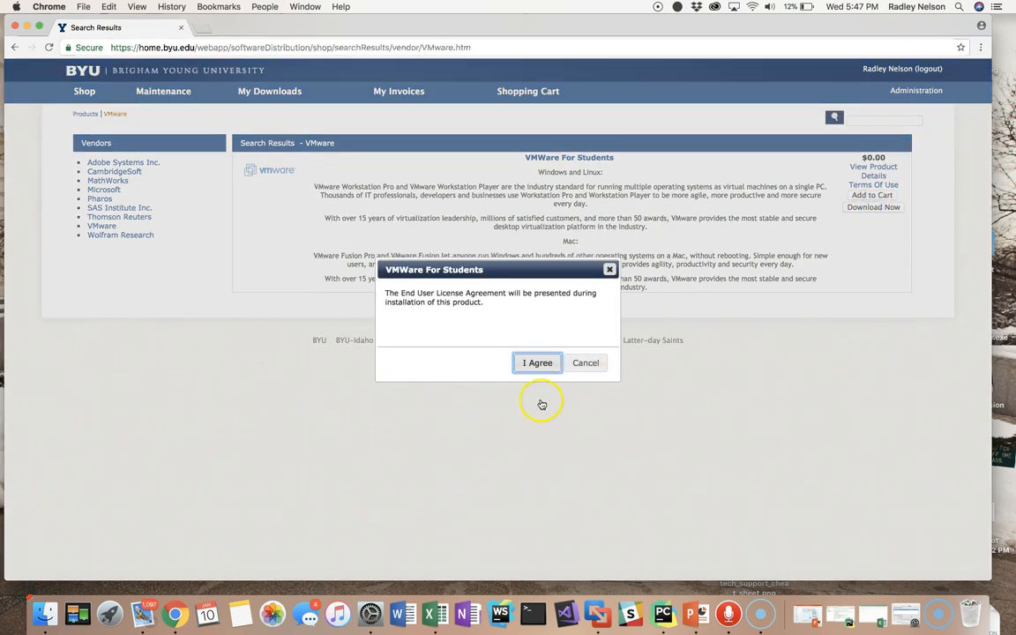
{"action": "left_click", "coordinate": [534, 360]}
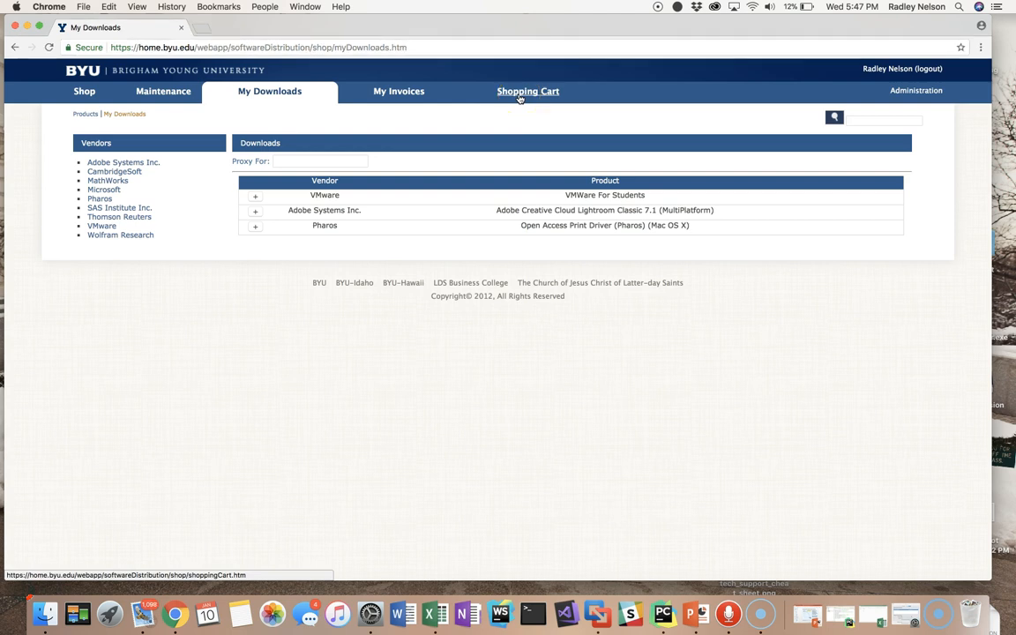
{"action": "left_click", "coordinate": [254, 198]}
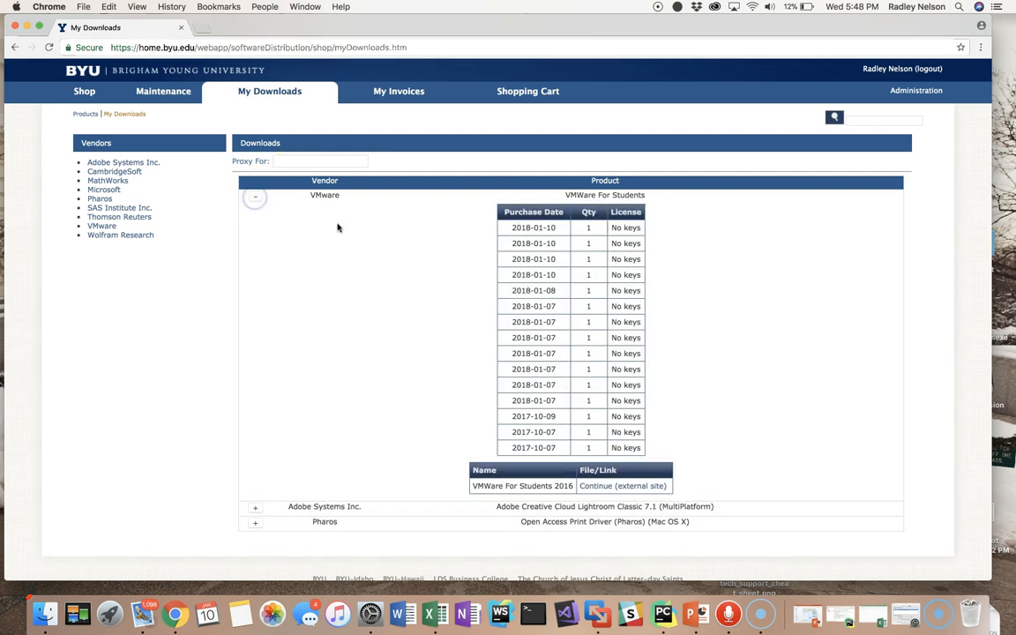
{"action": "left_click", "coordinate": [589, 485]}
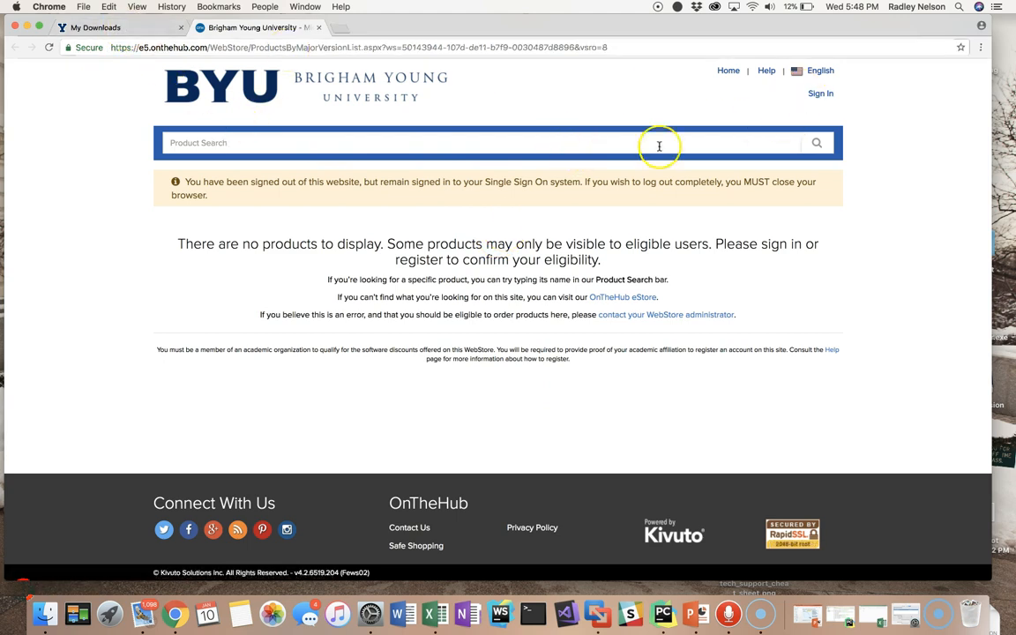
Sign in to the OnTheHub web store and open the VMware Fusion 10 product page
{"action": "left_click", "coordinate": [816, 95]}
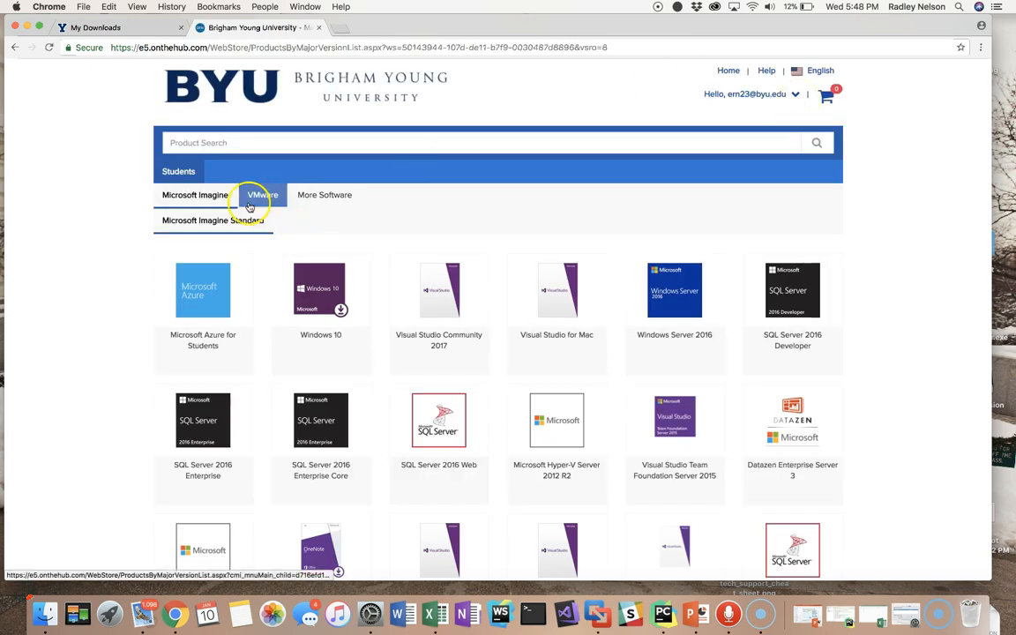
{"action": "left_click", "coordinate": [251, 205]}
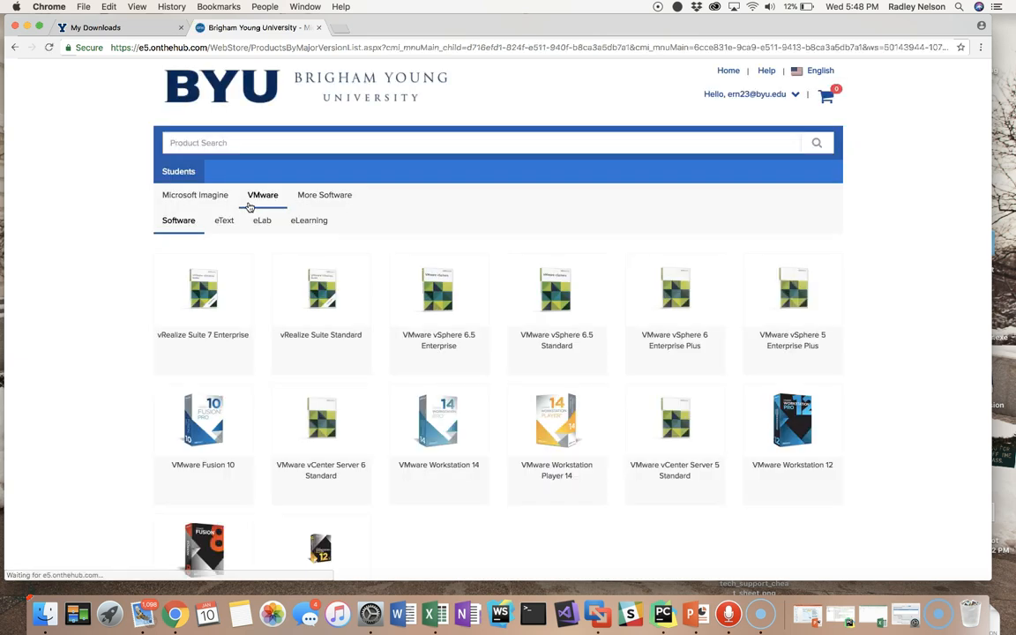
{"action": "scroll", "coordinate": [256, 408], "scroll_direction": "down", "scroll_amount": 1}
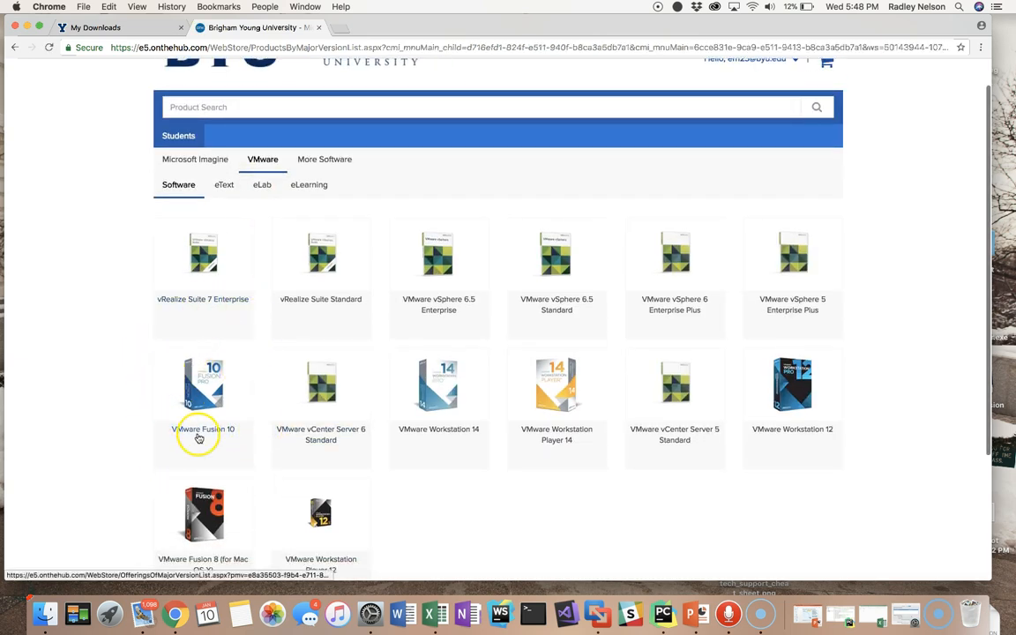
{"action": "left_click", "coordinate": [199, 429]}
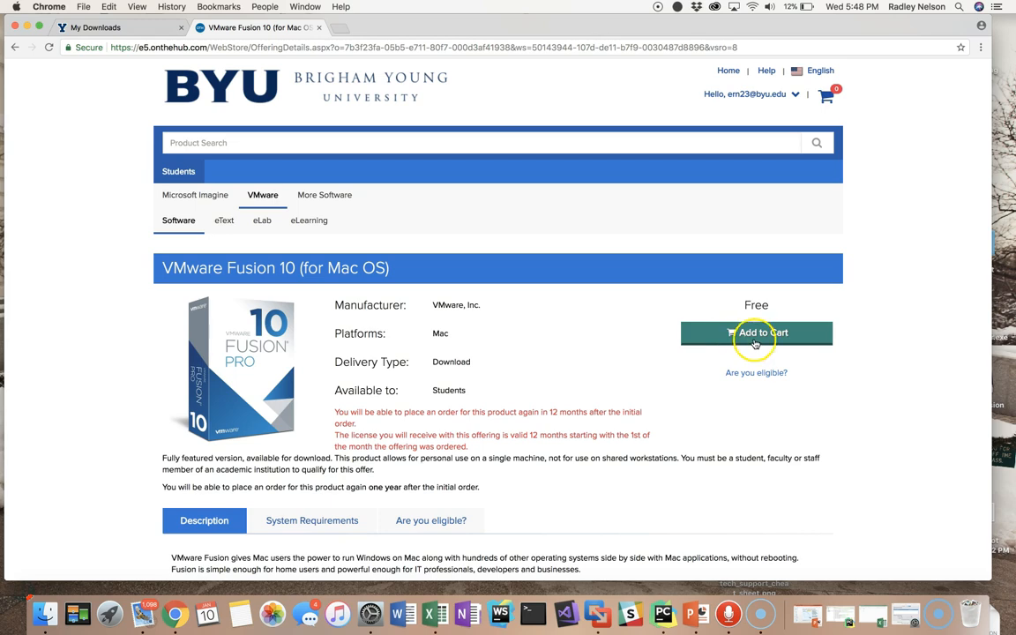
Try to add VMware Fusion 10 (for Mac OS) to the cart, and view the shopping cart
{"action": "left_click", "coordinate": [735, 334]}
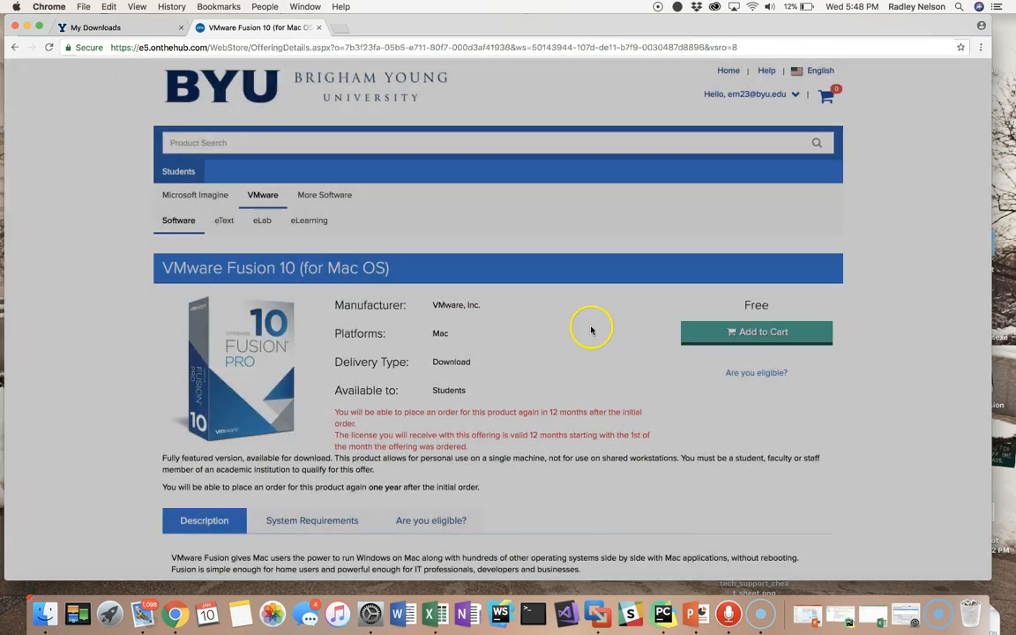
{"action": "left_click", "coordinate": [756, 297]}
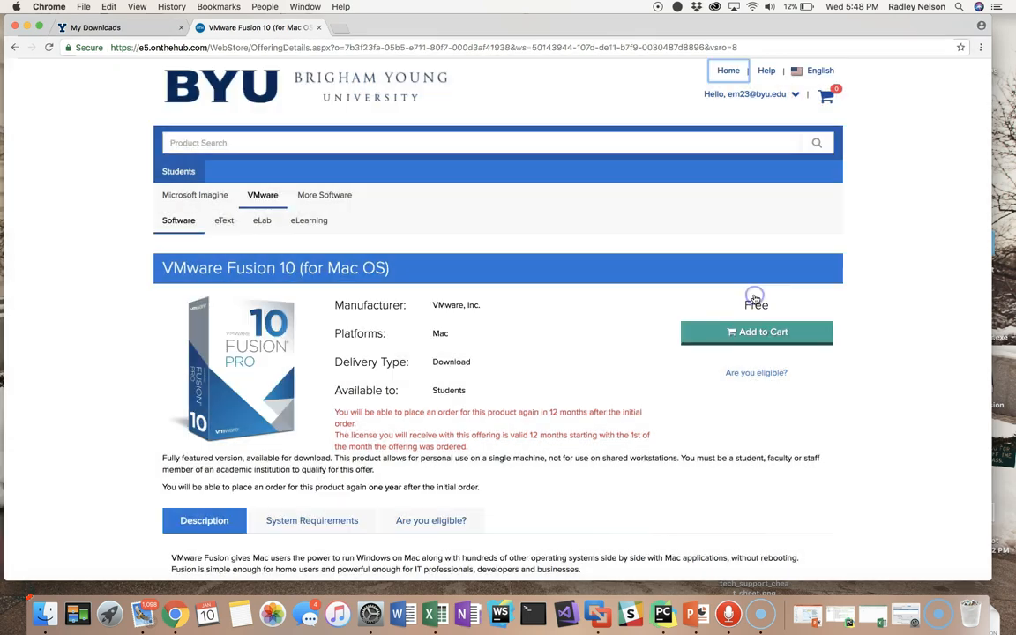
{"action": "left_click", "coordinate": [830, 97]}
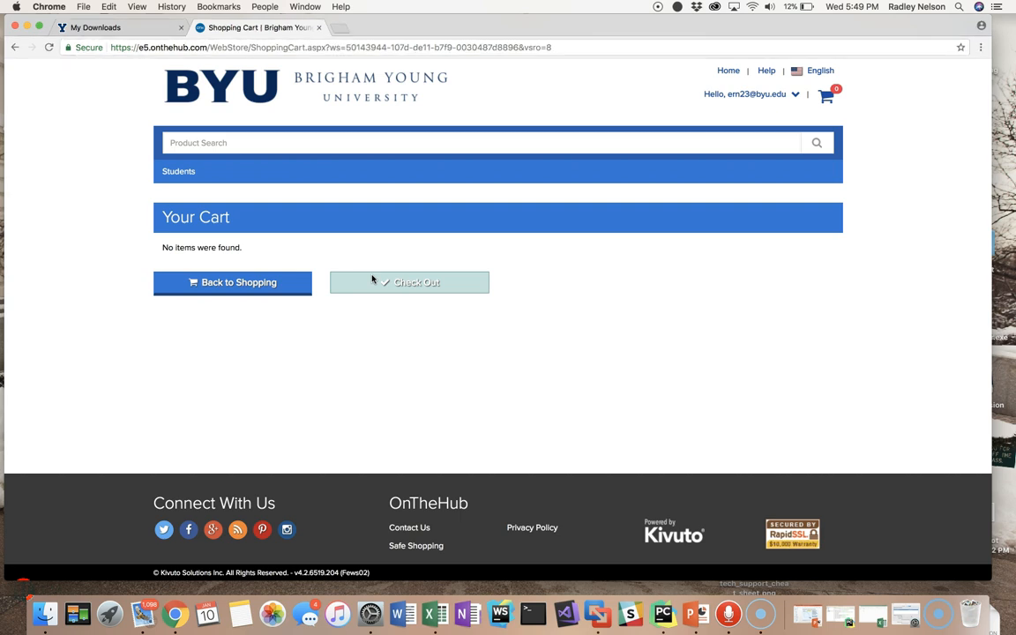
Switch to the desktop with VMware Fusion and select the Windows 10 Education ISO in the BYU folder
{"action": "key", "text": "ctrl+Right"}
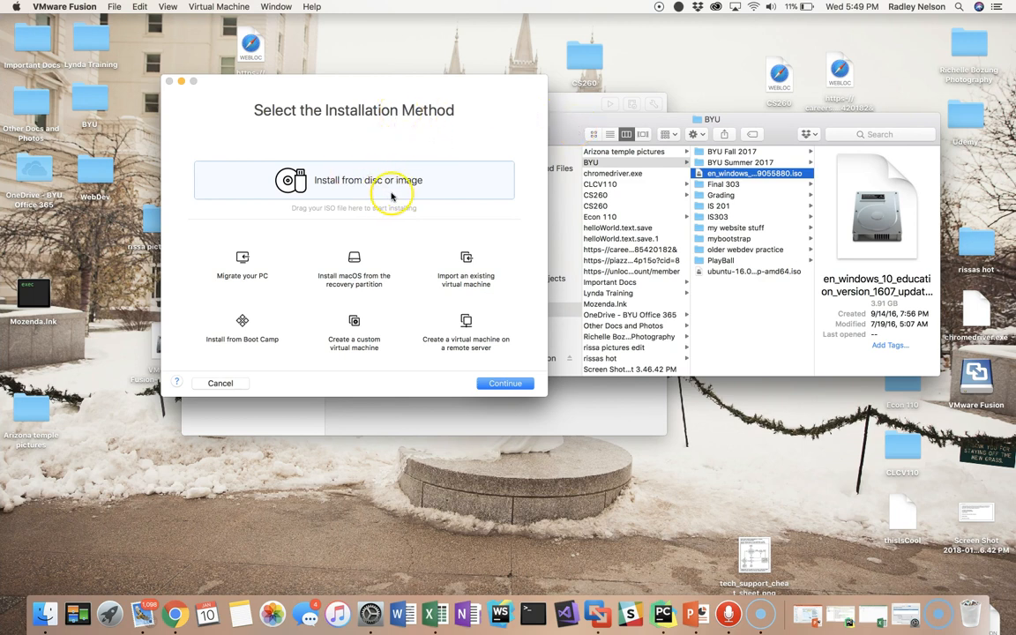
{"action": "left_click_drag", "start_coordinate": [334, 106], "coordinate": [344, 116]}
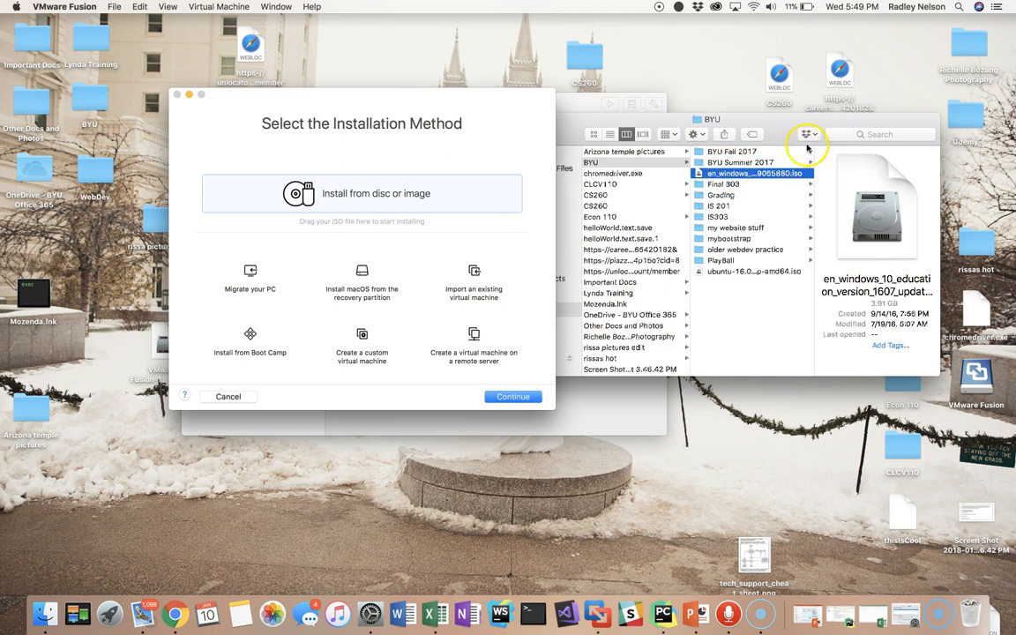
{"action": "left_click", "coordinate": [776, 174]}
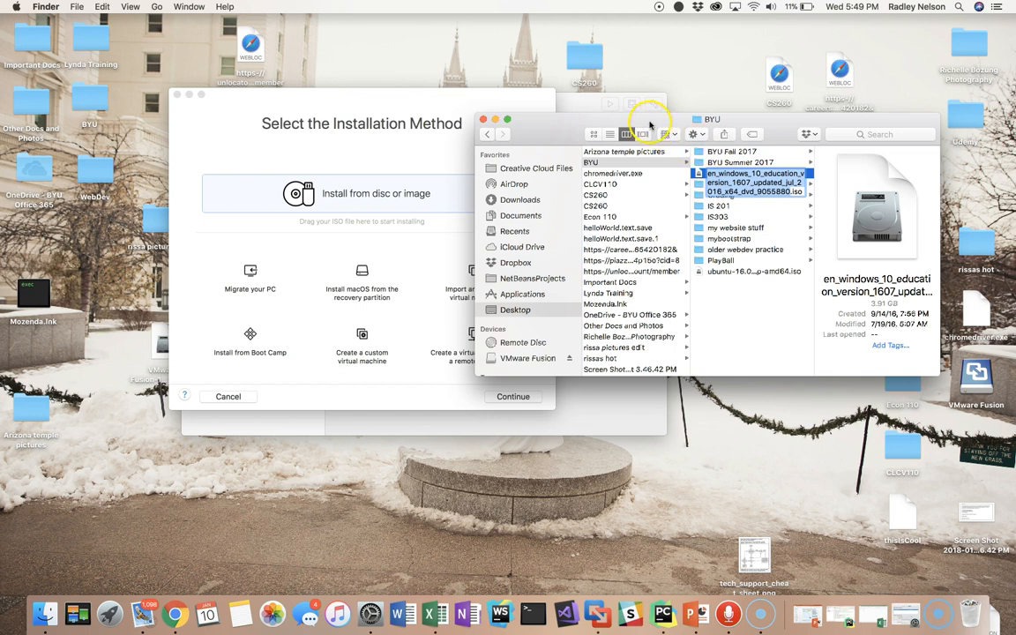
{"action": "key", "text": "Return"}
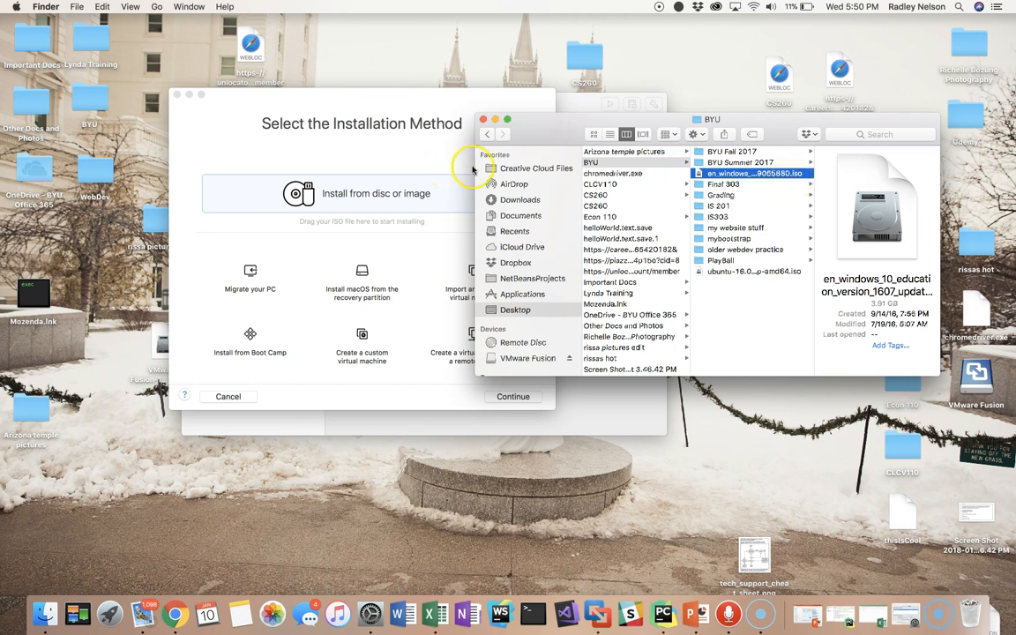
{"action": "left_click", "coordinate": [764, 174]}
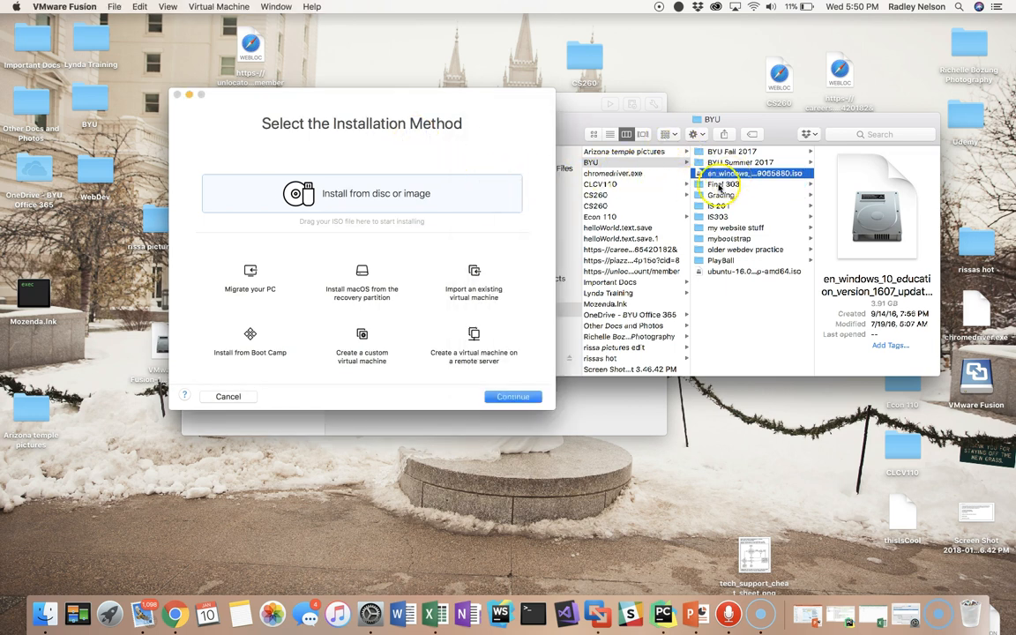
Set the new virtual machine to install from disc or image, using the Windows 10 Education version 1607 ISO
{"action": "left_click_drag", "start_coordinate": [709, 174], "coordinate": [642, 196]}
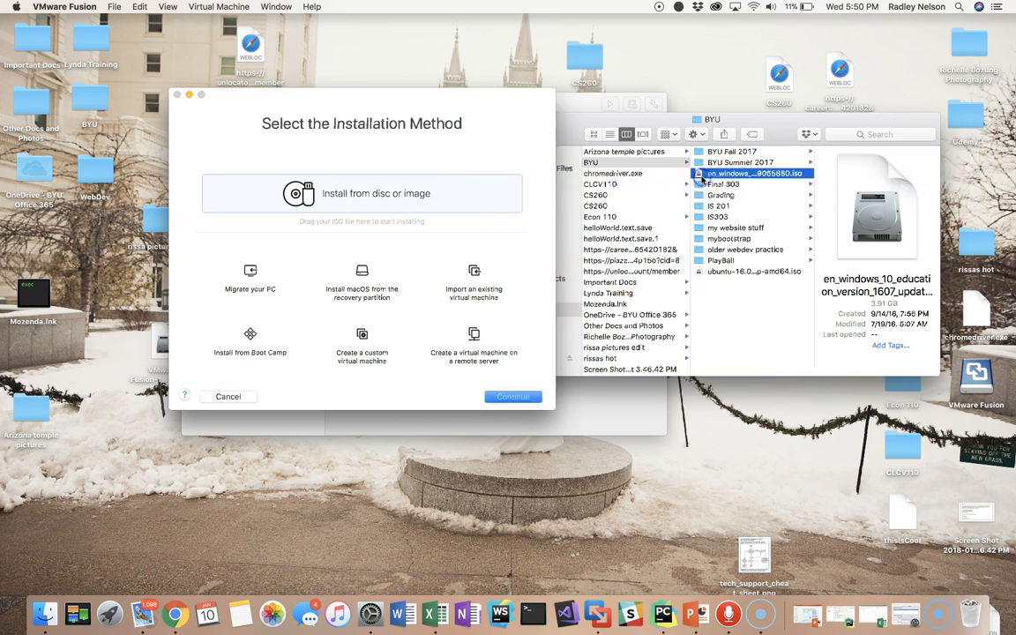
{"action": "left_click", "coordinate": [374, 200]}
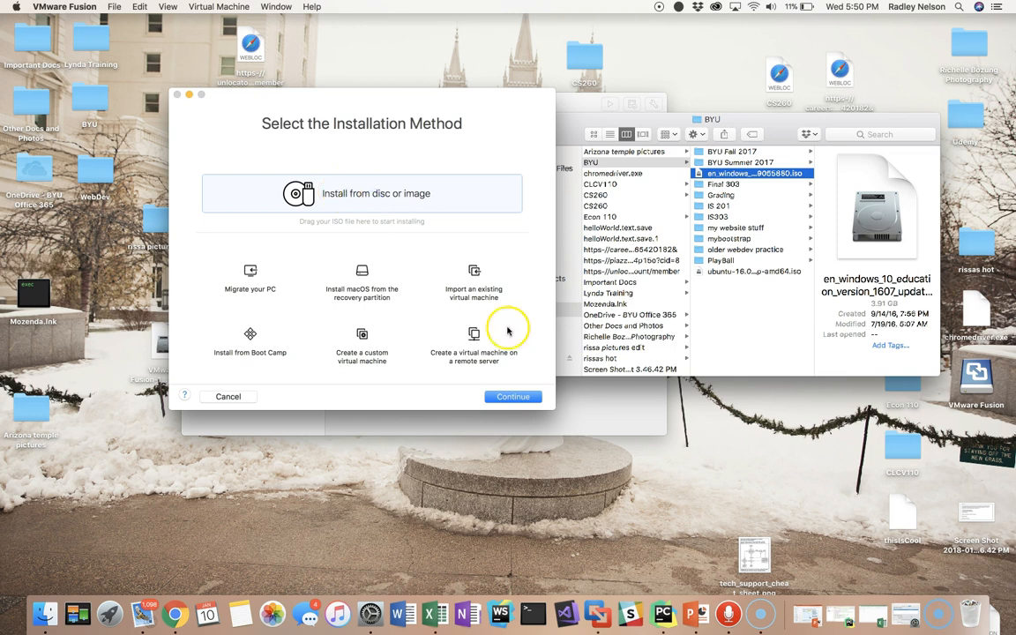
{"action": "left_click", "coordinate": [501, 396]}
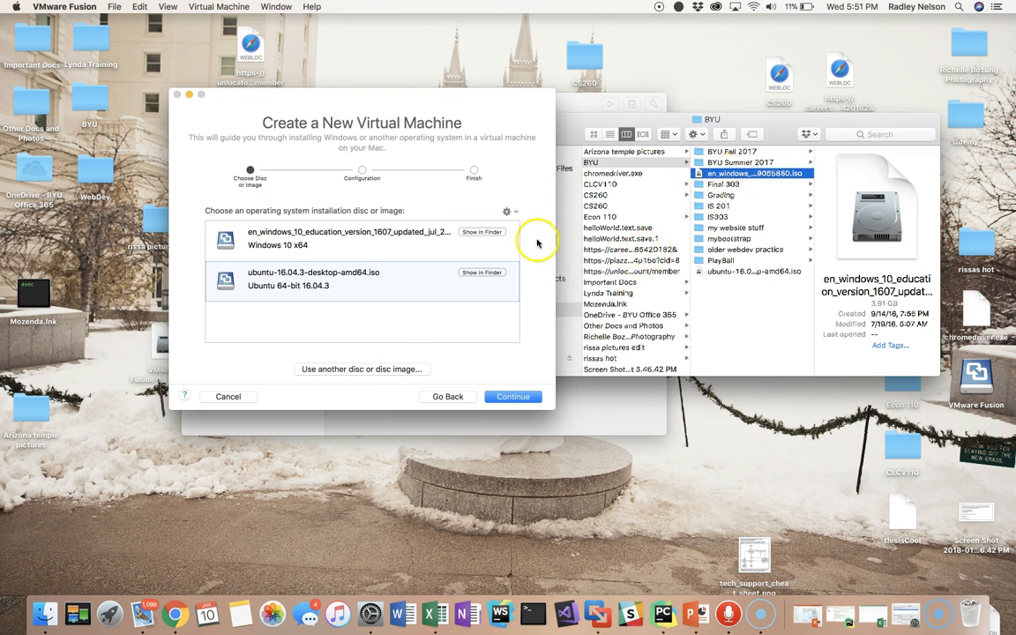
{"action": "left_click", "coordinate": [382, 249]}
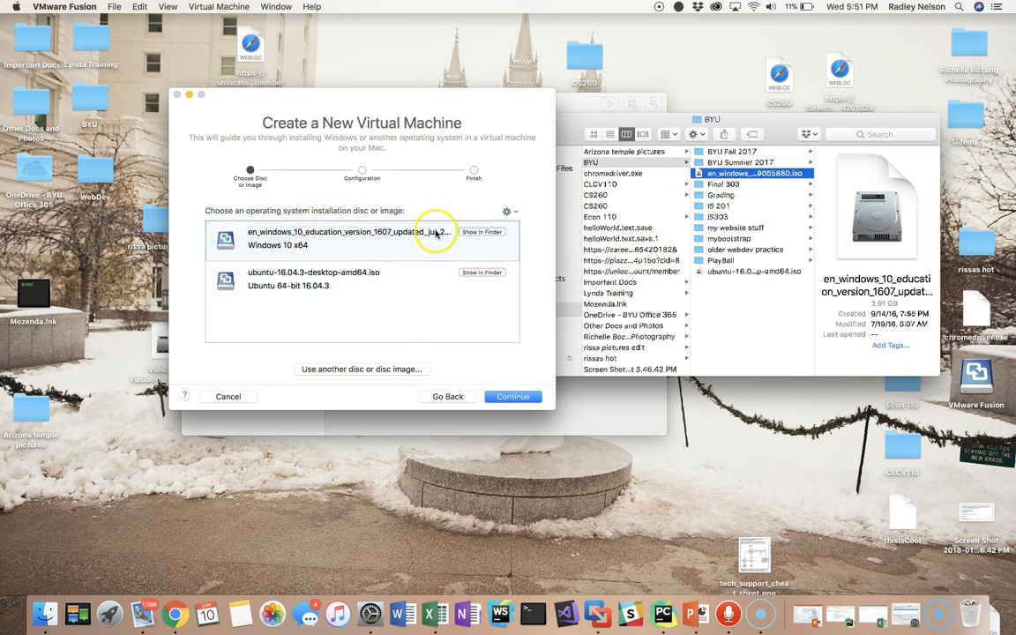
{"action": "left_click_drag", "start_coordinate": [733, 172], "coordinate": [401, 313]}
{"action": "left_click_drag", "start_coordinate": [607, 212], "coordinate": [715, 175]}
{"action": "left_click", "coordinate": [362, 369]}
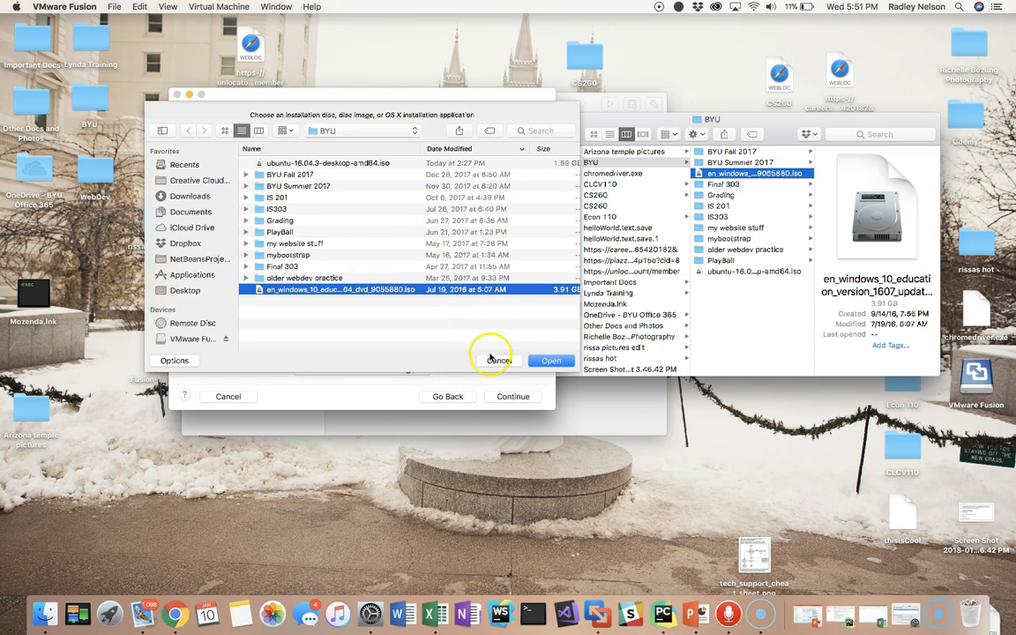
{"action": "left_click", "coordinate": [494, 358]}
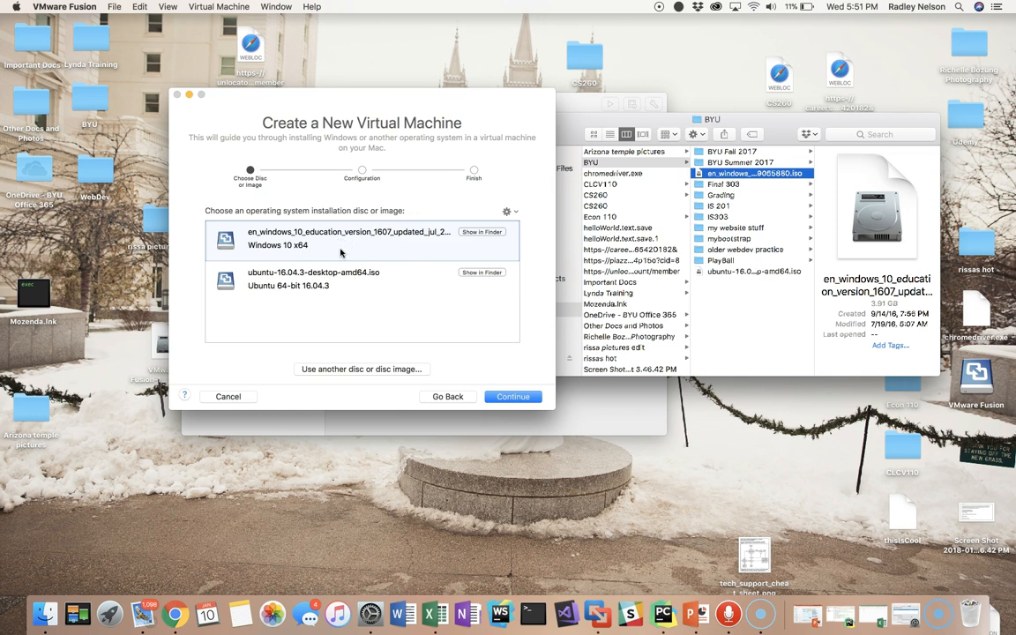
Continue to Windows Easy Install and enter the account password in both the Password and Confirm Password fields
{"action": "left_click", "coordinate": [506, 397]}
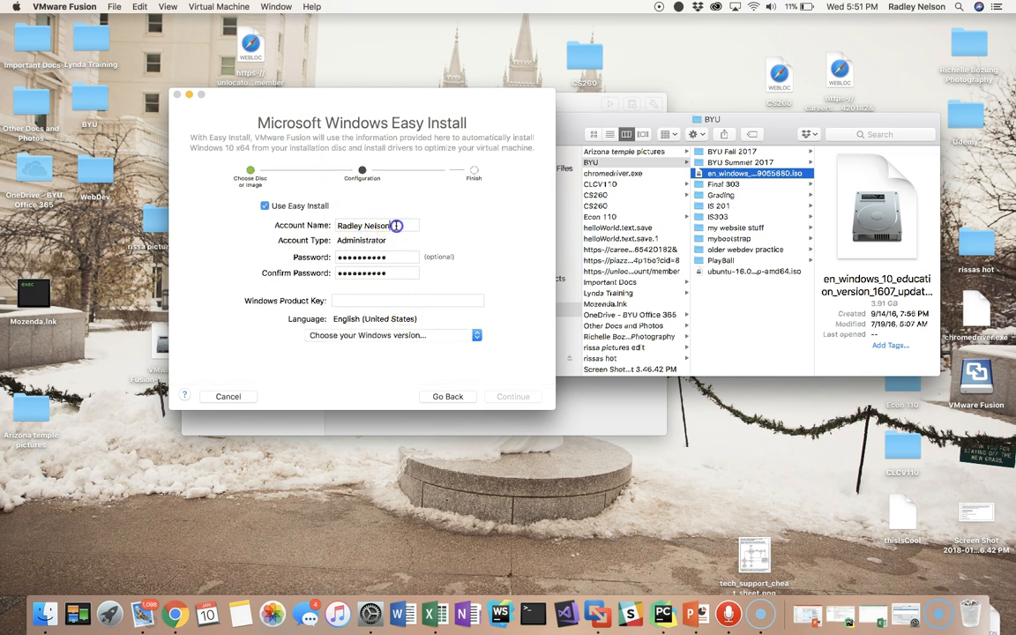
{"action": "left_click_drag", "start_coordinate": [397, 225], "coordinate": [328, 224]}
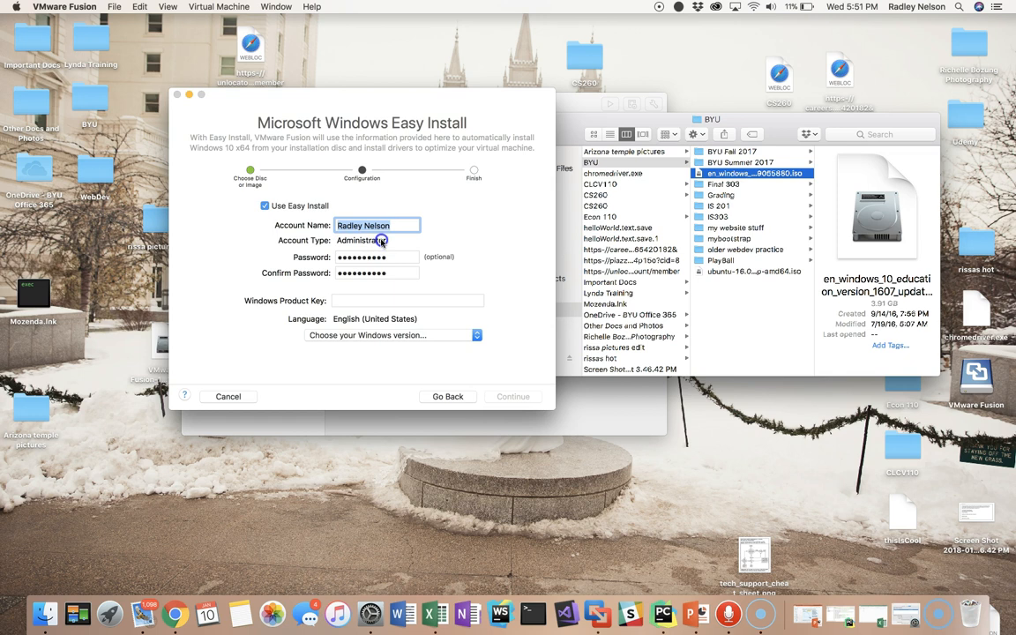
{"action": "left_click_drag", "start_coordinate": [390, 255], "coordinate": [336, 257]}
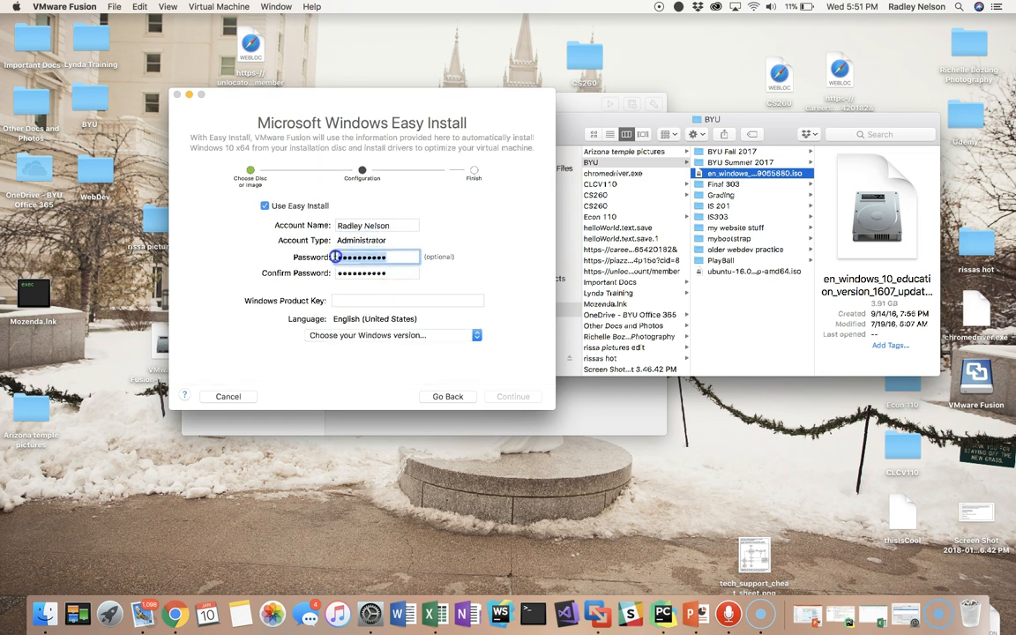
{"action": "type", "text": "•••••"}
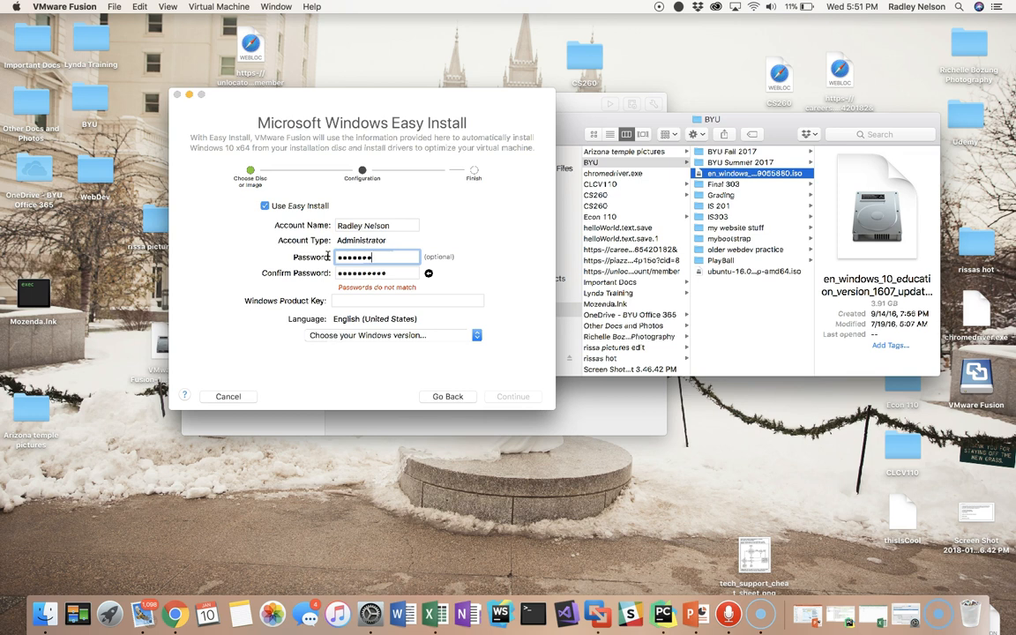
{"action": "key", "text": "Tab"}
{"action": "type", "text": "•••••••••••"}
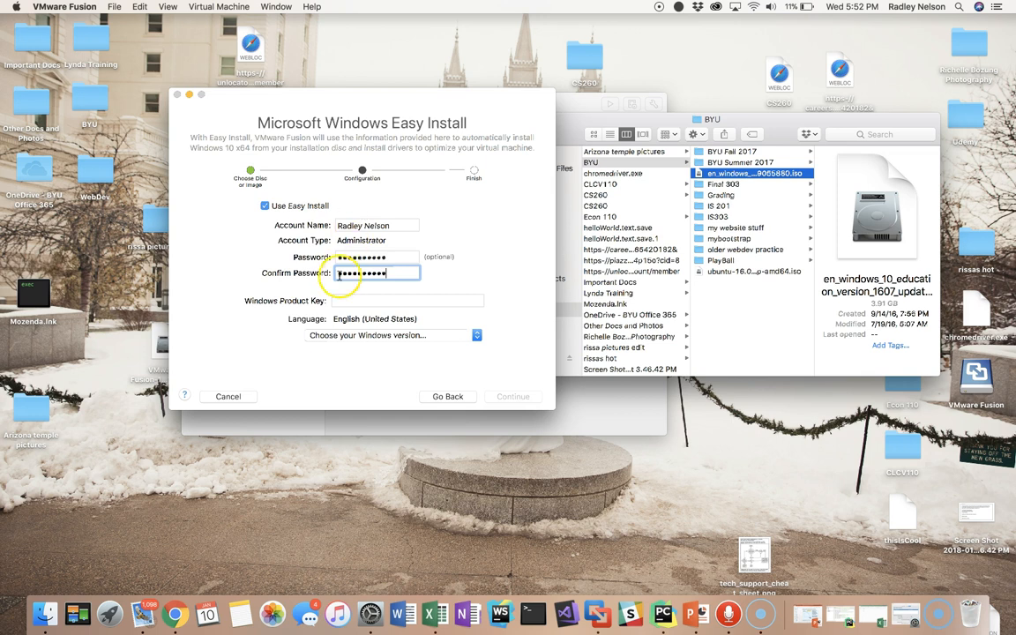
Choose Windows 10 Education as the Windows version for Easy Install
{"action": "left_click", "coordinate": [344, 302]}
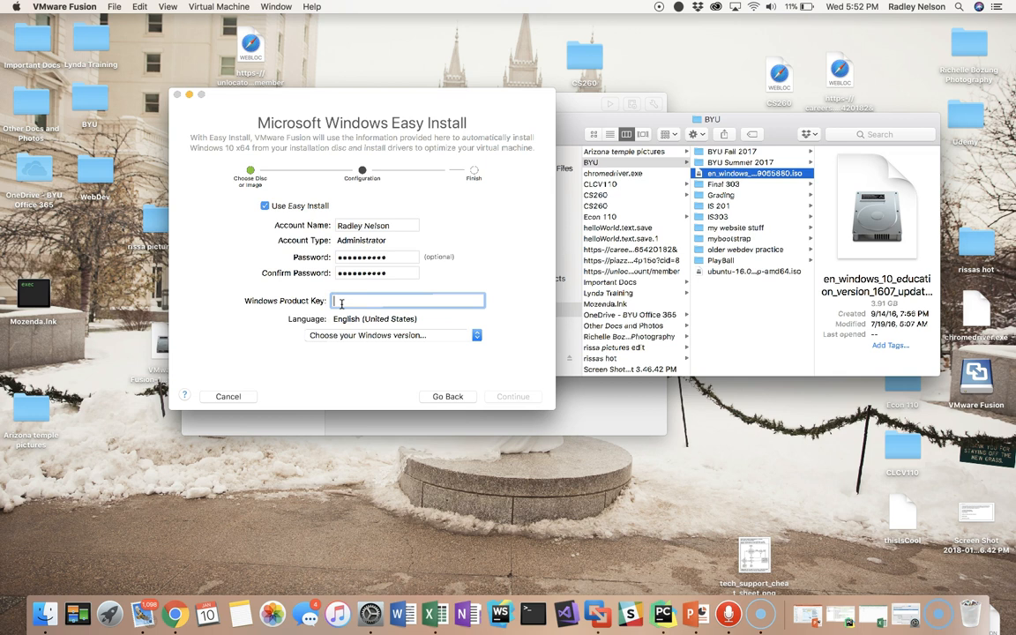
{"action": "left_click", "coordinate": [353, 298]}
{"action": "left_click", "coordinate": [373, 336]}
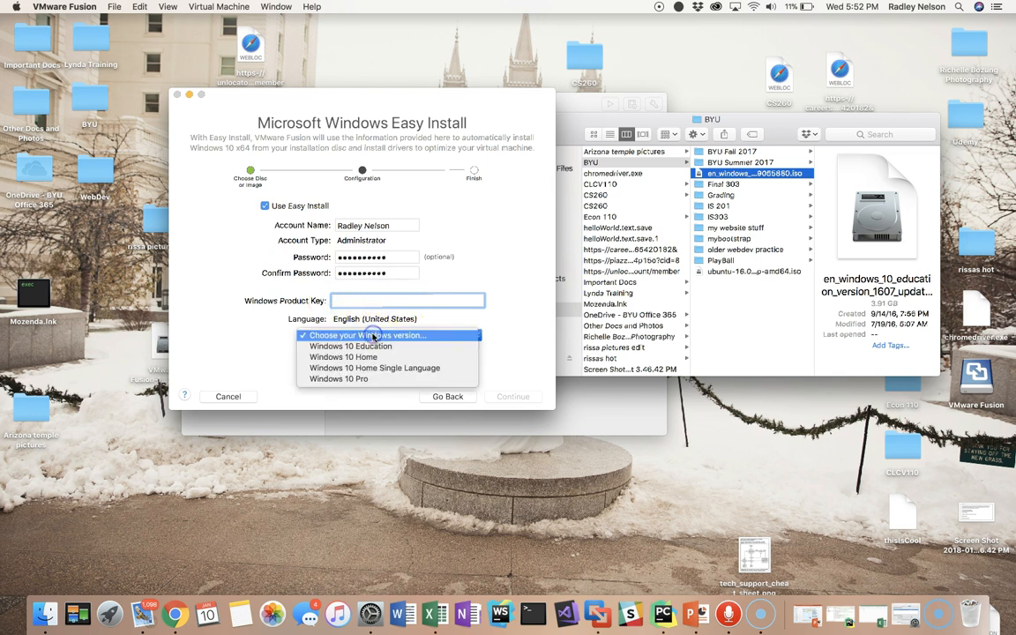
{"action": "left_click", "coordinate": [328, 347]}
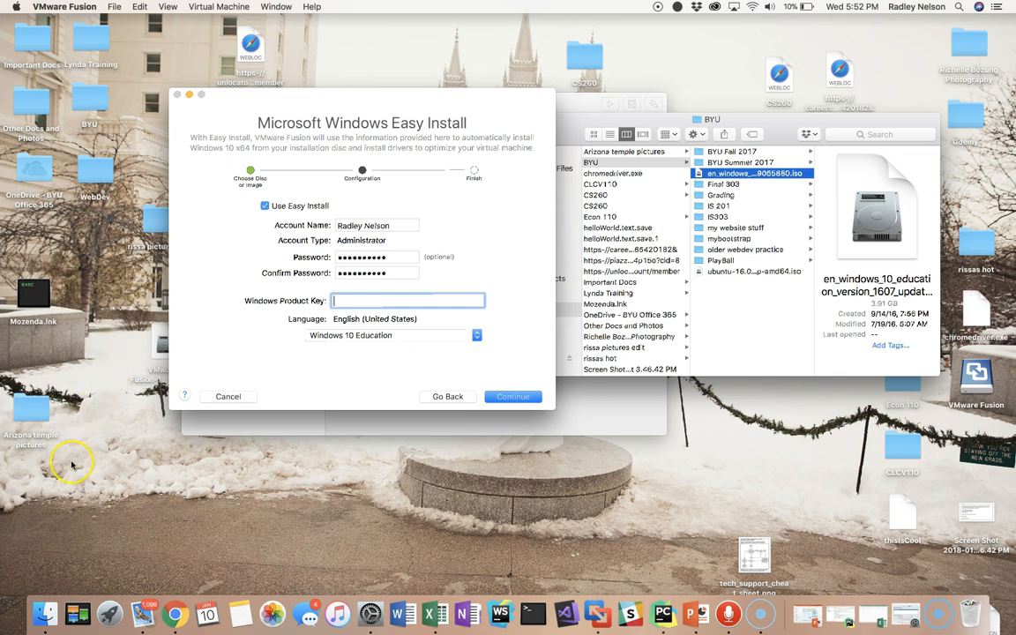
Choose More Seamless as the virtual machine's level of integration
{"action": "key", "text": "ctrl+Left"}
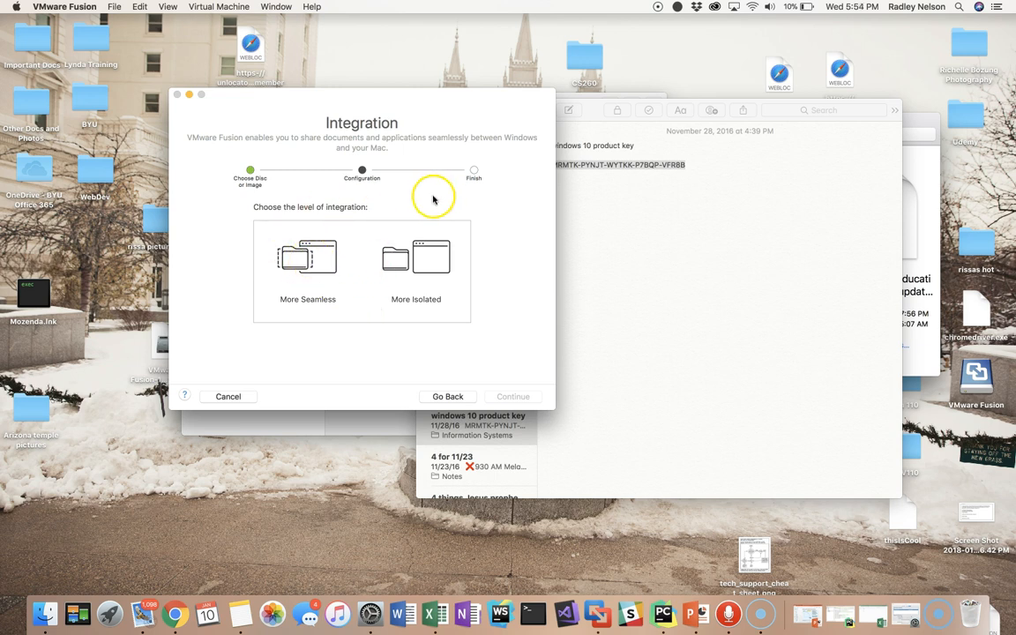
{"action": "left_click", "coordinate": [302, 252]}
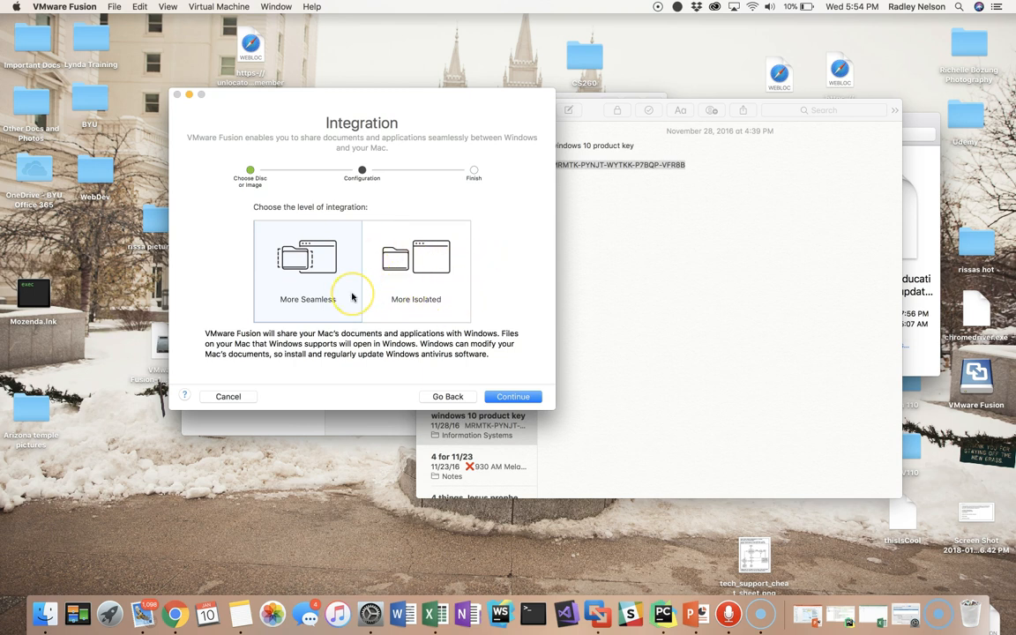
Finish the configuration with More Seamless integration, save the virtual machine as Windows 10 x64 2 in Virtual Machines, and start the Windows installation
{"action": "left_click", "coordinate": [344, 263]}
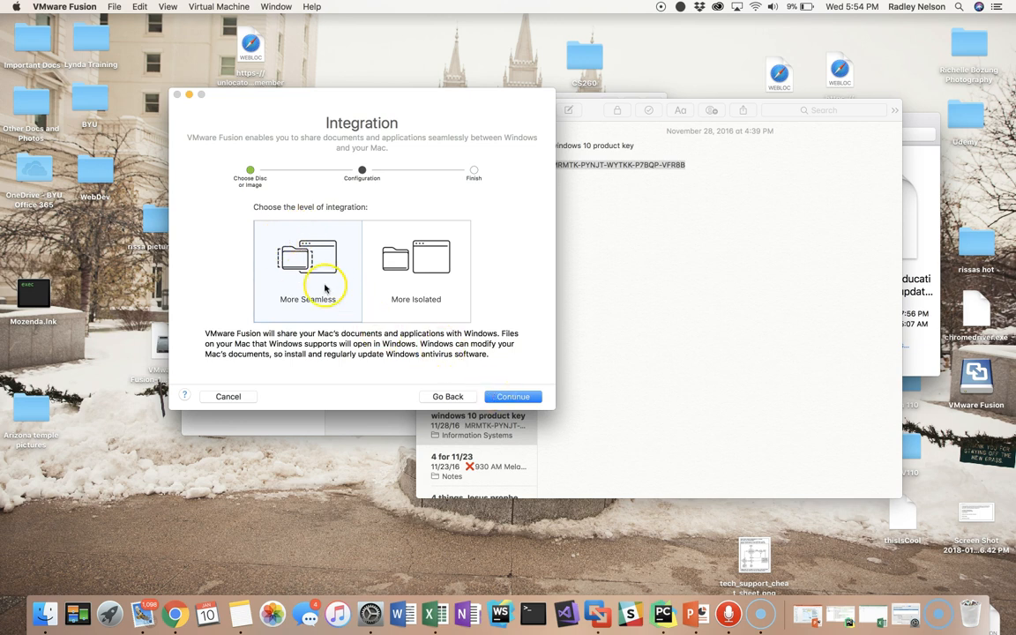
{"action": "left_click", "coordinate": [509, 399]}
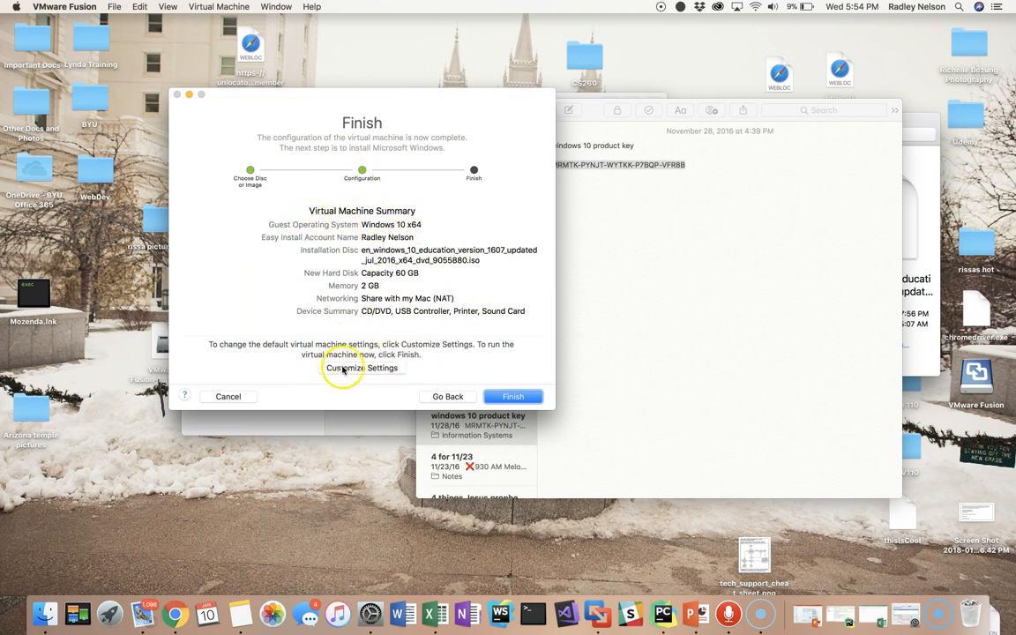
{"action": "left_click", "coordinate": [523, 398]}
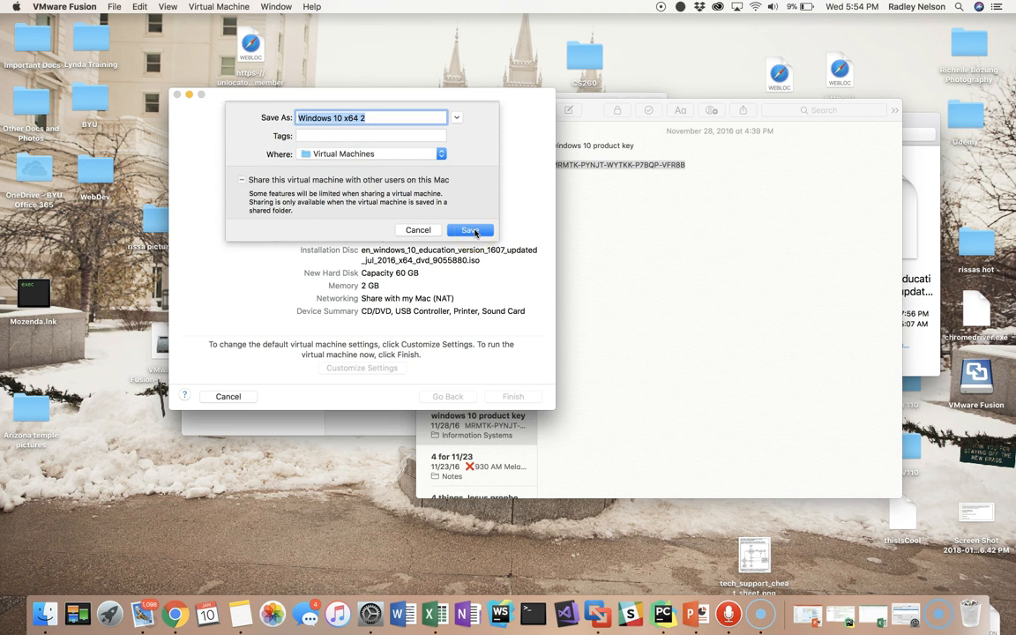
{"action": "left_click", "coordinate": [472, 230]}
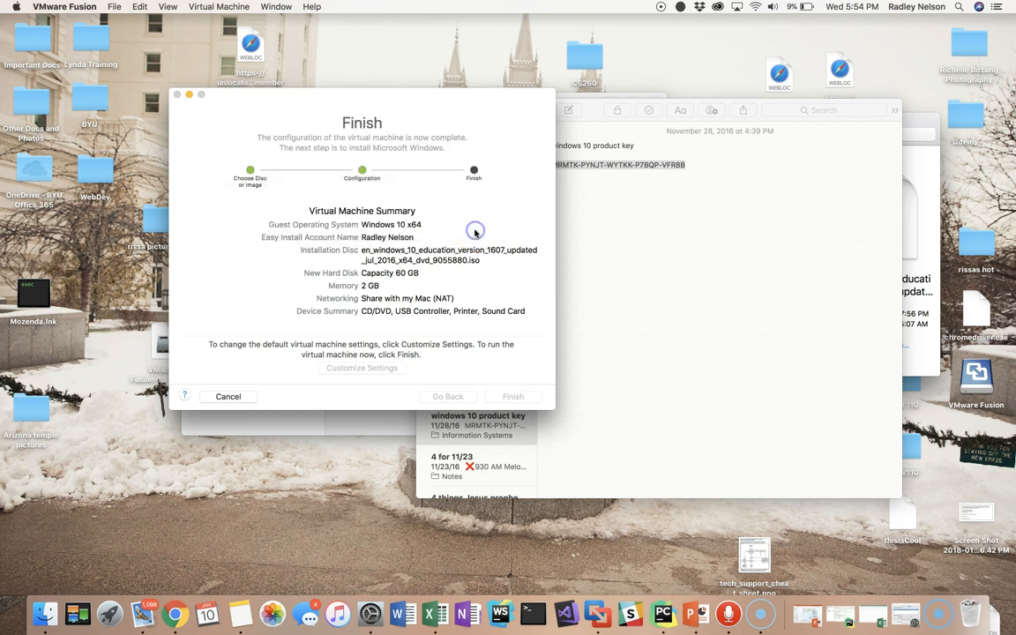
{"action": "left_click", "coordinate": [384, 181]}
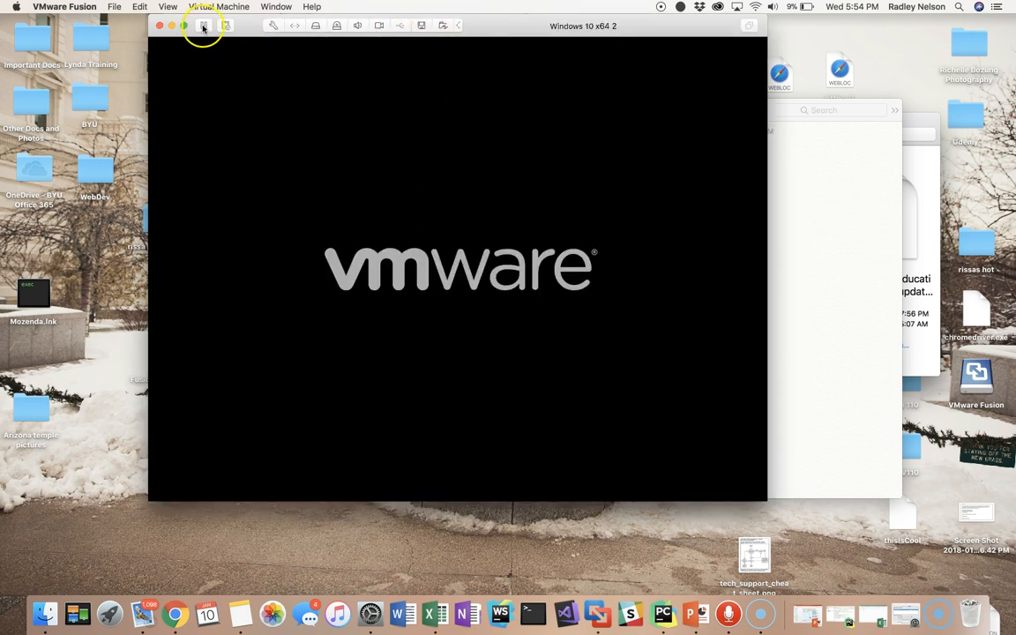
{"action": "left_click", "coordinate": [294, 171]}
{"action": "key", "text": "Return"}
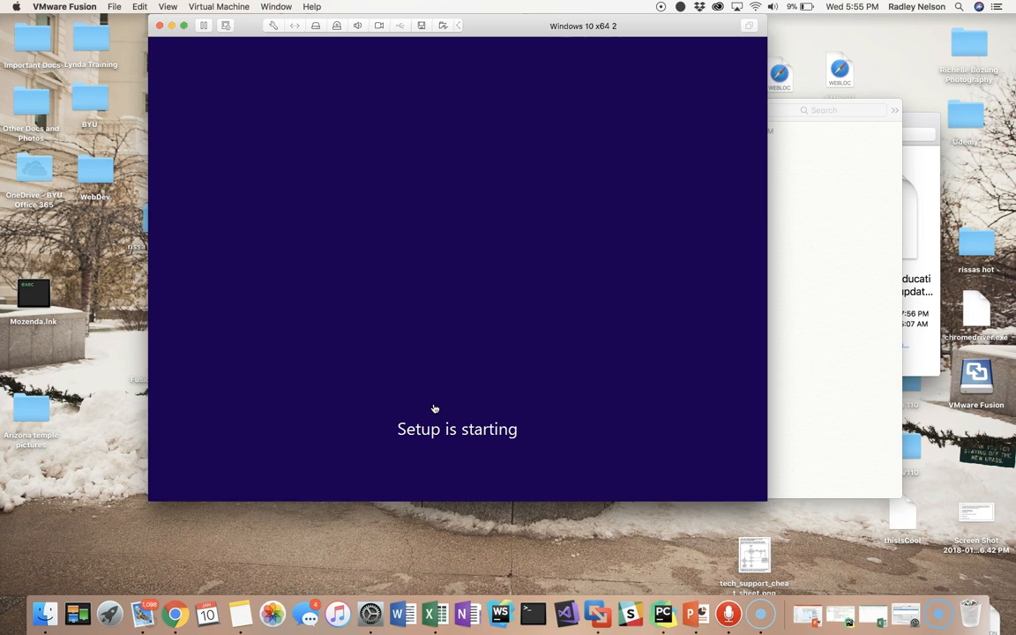
{"action": "key", "text": "ctrl+Left"}
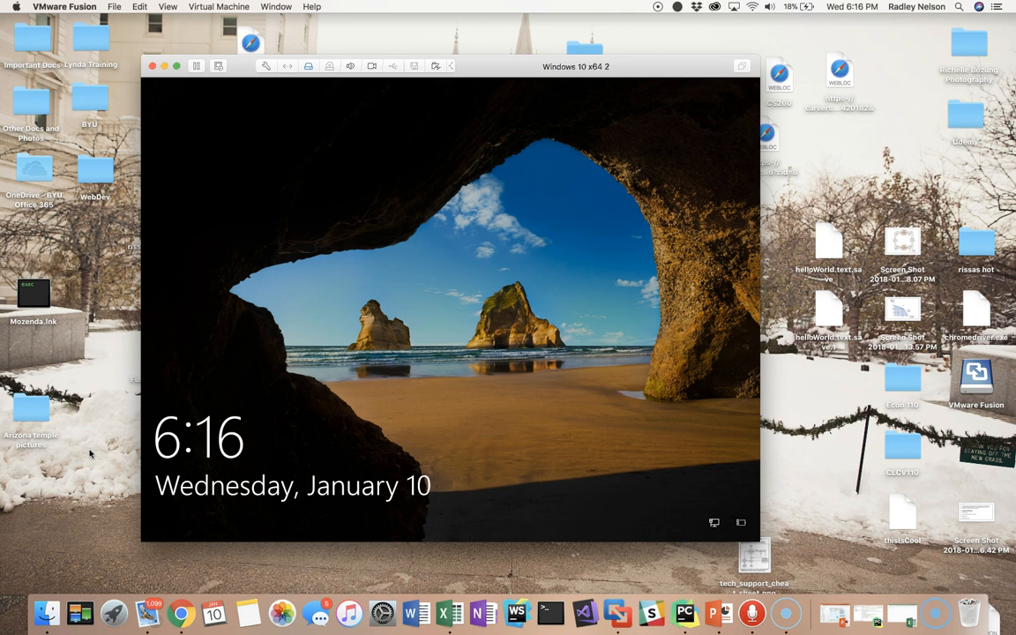
Sign in to the installed Windows 10 by entering the account password, and dismiss the Start menu to reach the desktop
{"action": "left_click", "coordinate": [261, 376]}
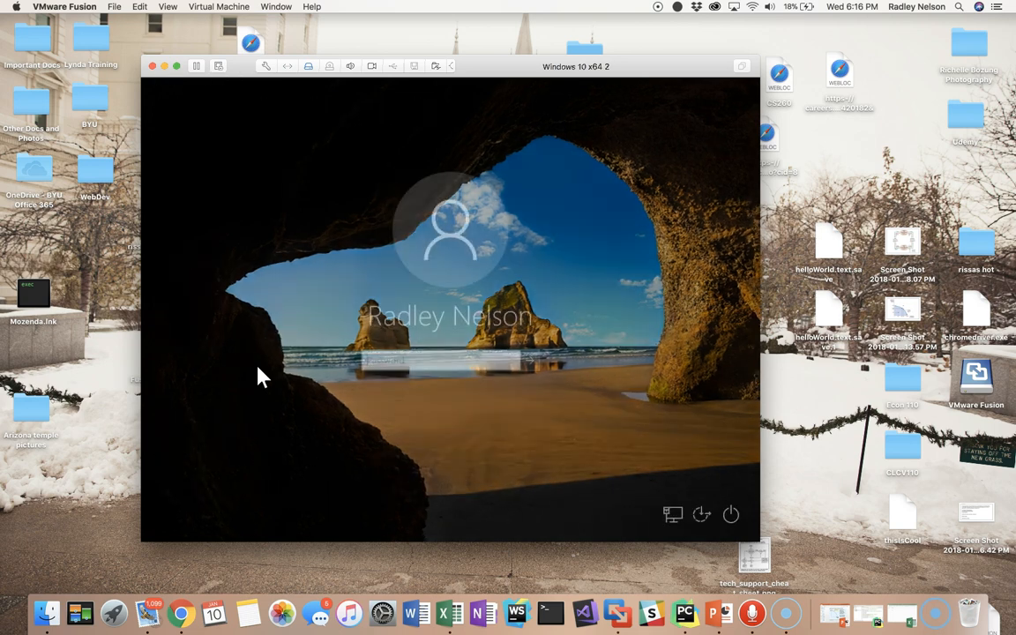
{"action": "type", "text": "•••••••••••"}
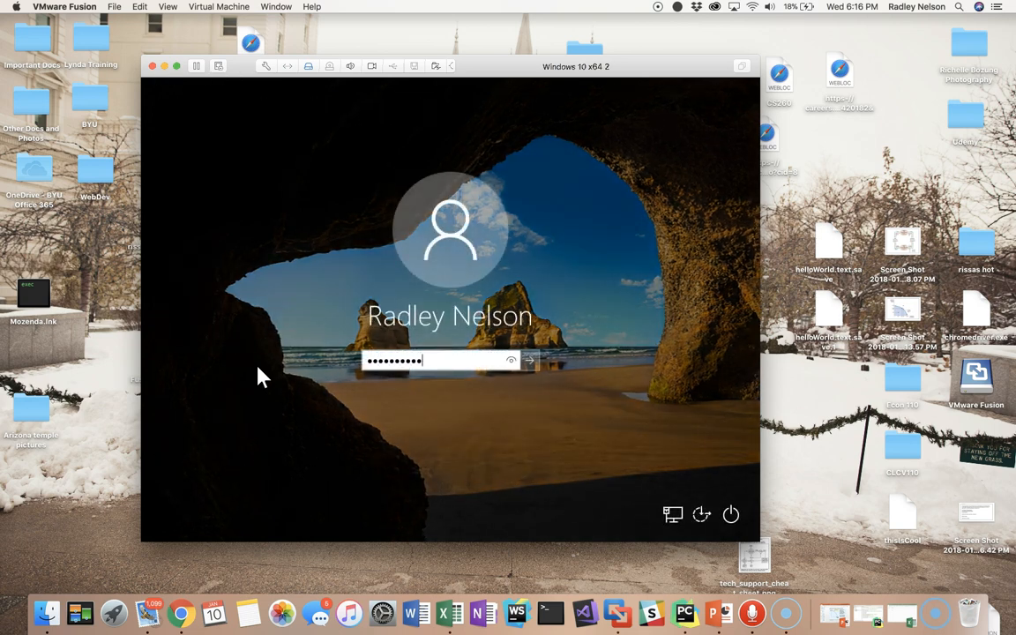
{"action": "key", "text": "Return"}
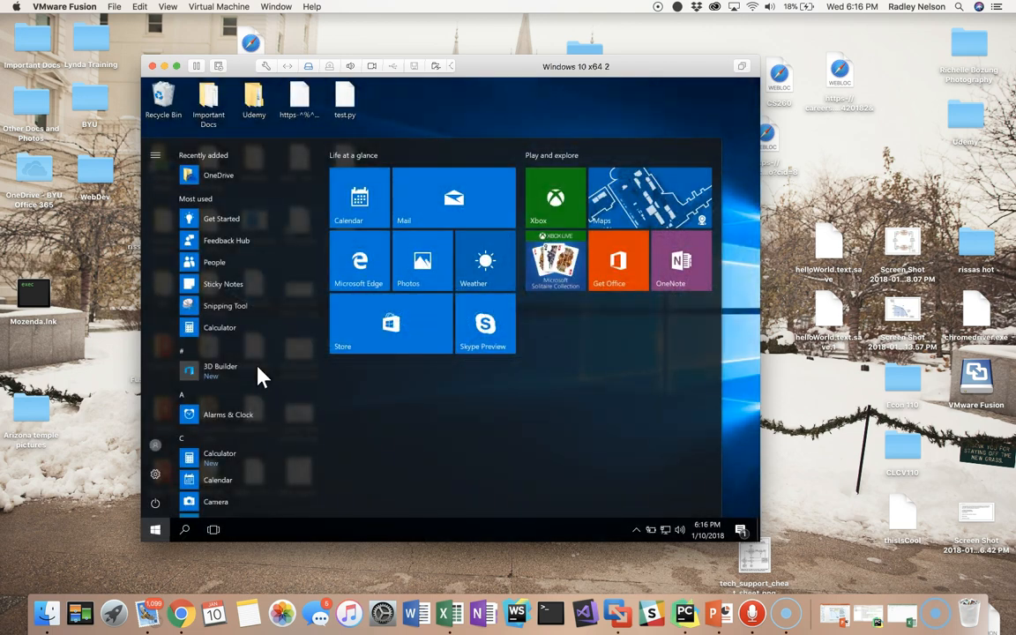
{"action": "left_click", "coordinate": [418, 134]}
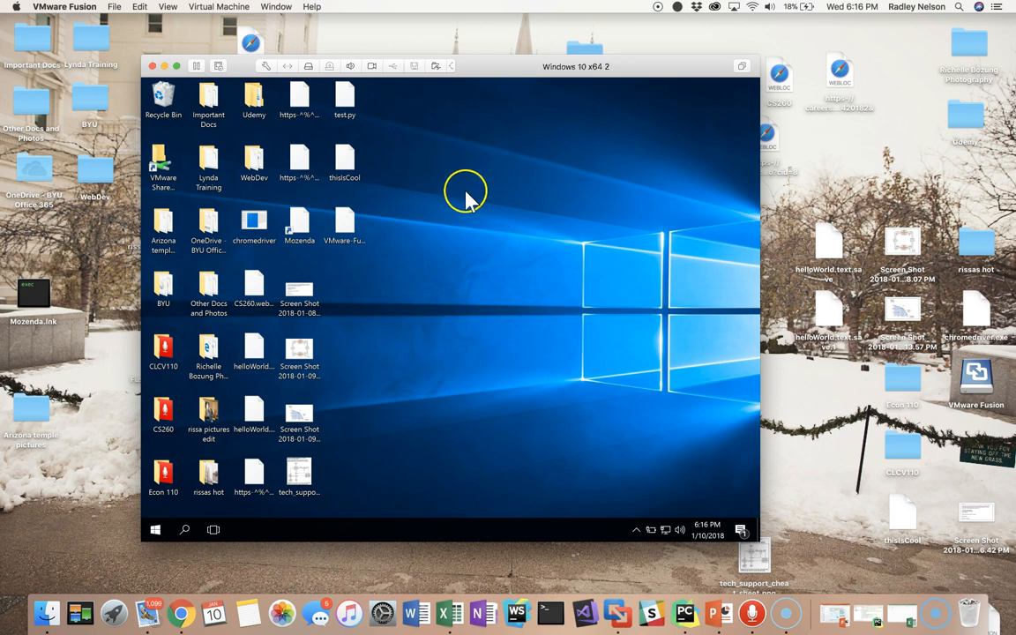
Expand the Windows virtual machine to full screen and look at its Start menu
{"action": "left_click_drag", "start_coordinate": [493, 68], "coordinate": [498, 66]}
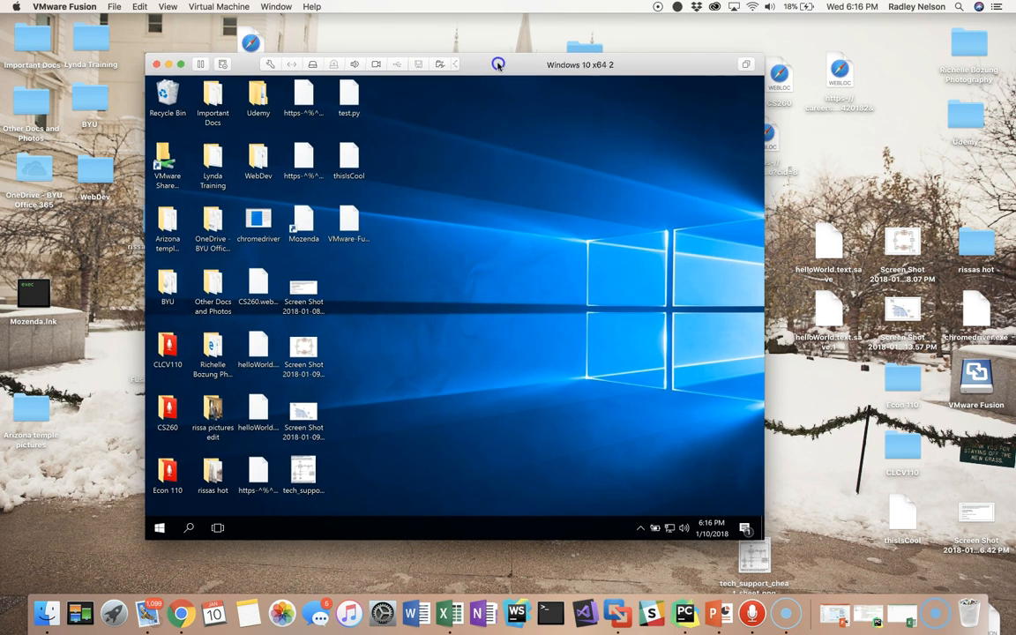
{"action": "left_click", "coordinate": [181, 66]}
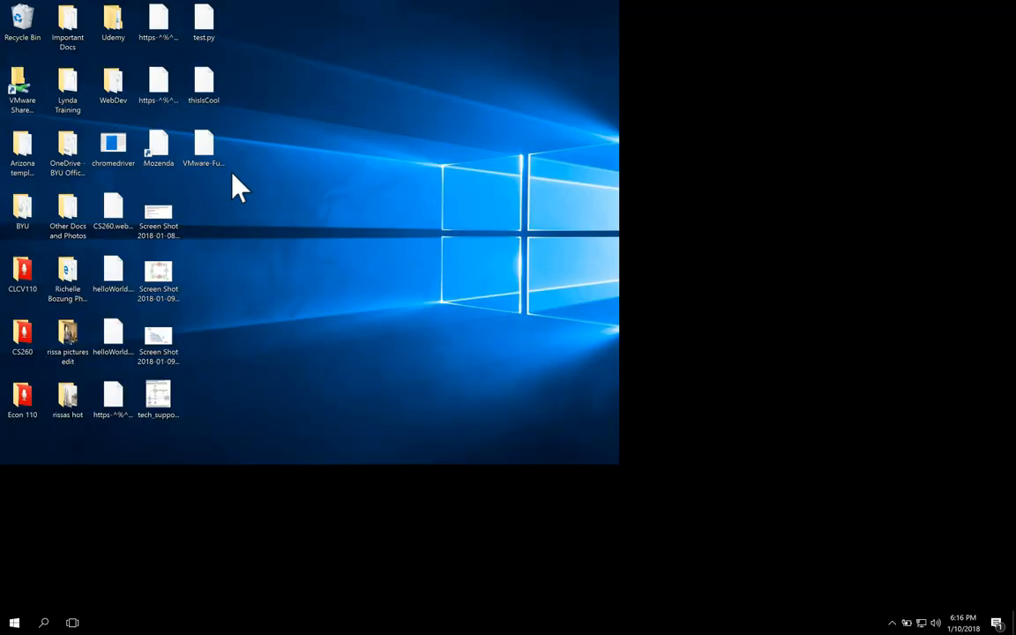
{"action": "key", "text": "ctrl+Left"}
{"action": "key", "text": "ctrl+Right"}
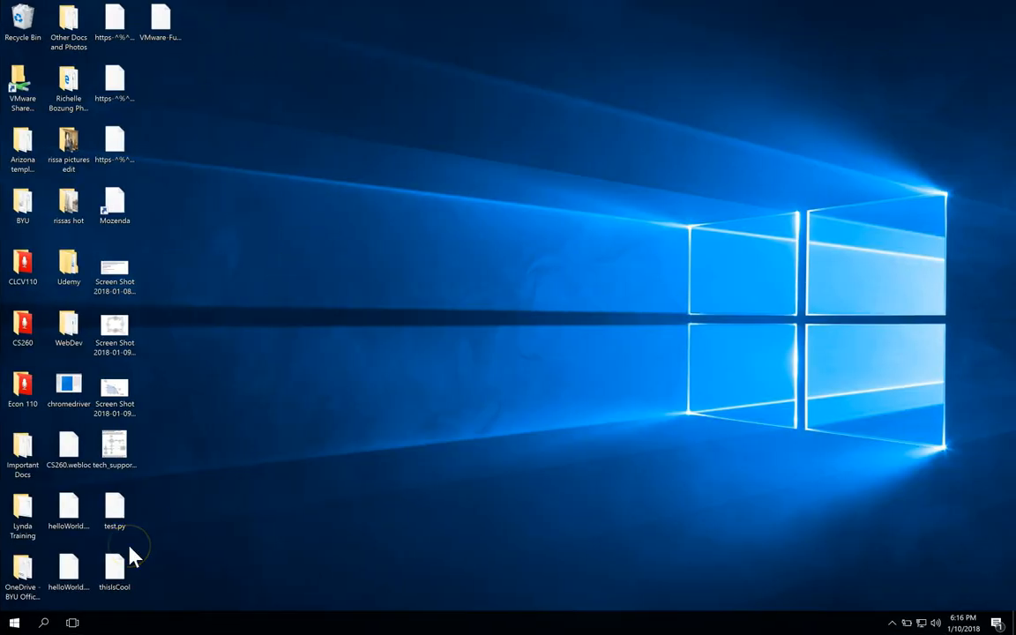
{"action": "left_click", "coordinate": [14, 623]}
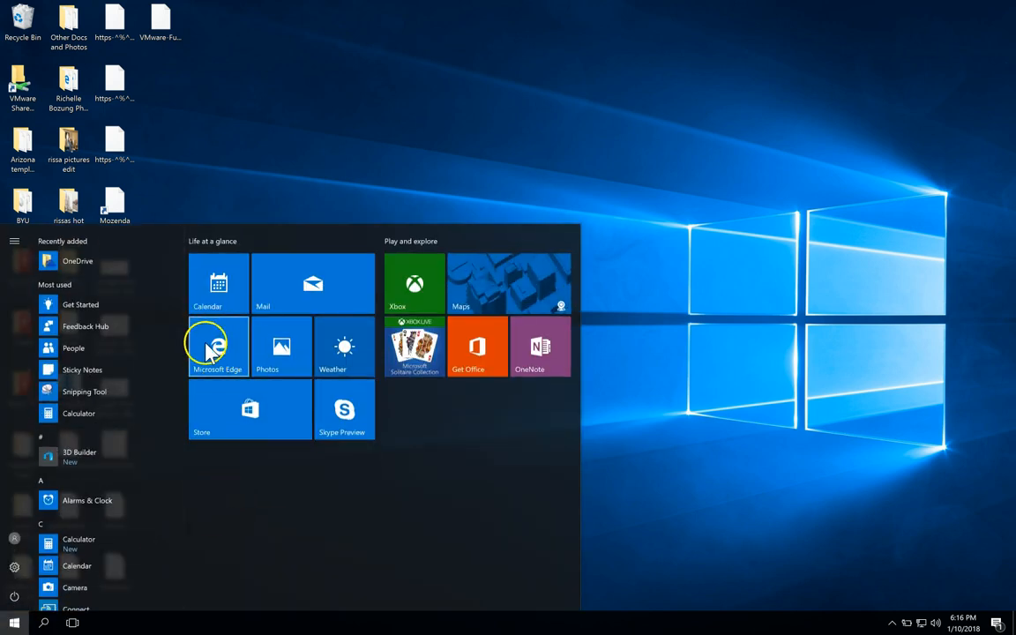
{"action": "left_click", "coordinate": [236, 144]}
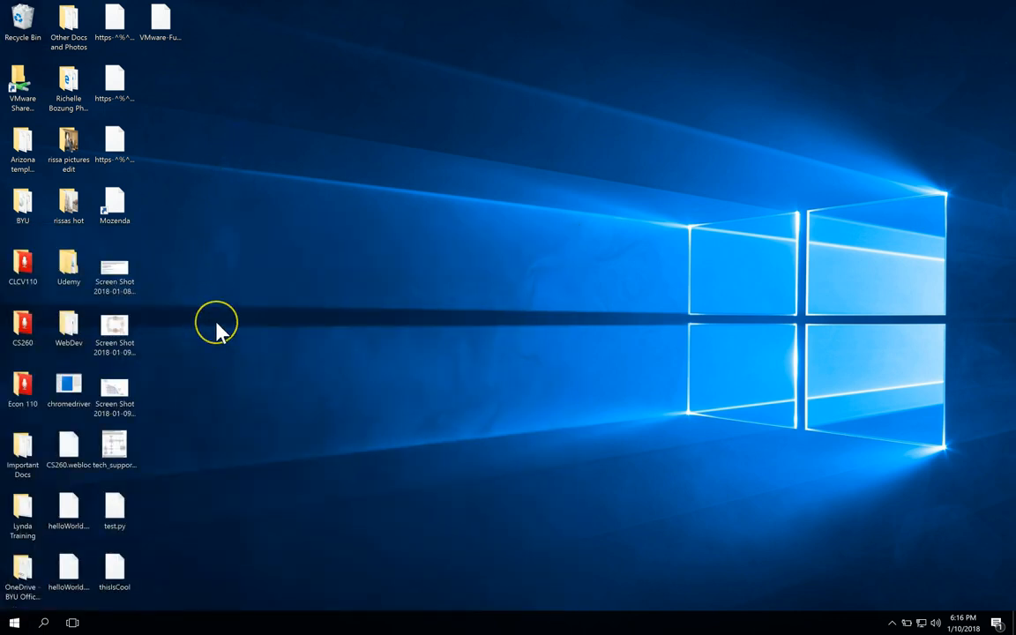
Switch back and forth between the full-screen Windows virtual machine and the Mac desktops using Mission Control
{"action": "key", "text": "ctrl+Left"}
{"action": "key", "text": "ctrl+Right"}
{"action": "key", "text": "ctrl+Up"}
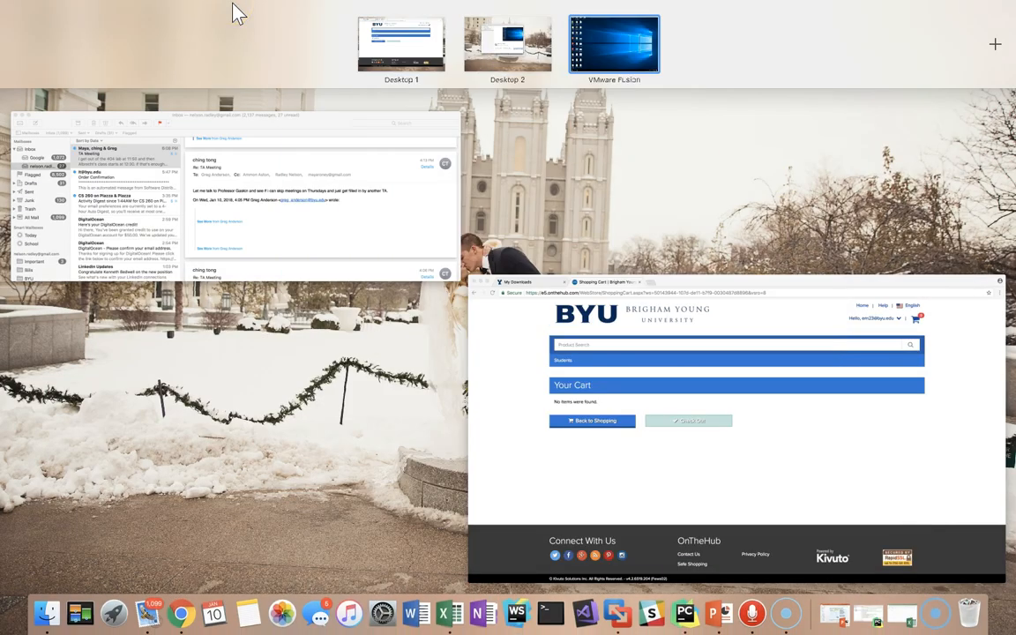
{"action": "key", "text": "Escape"}
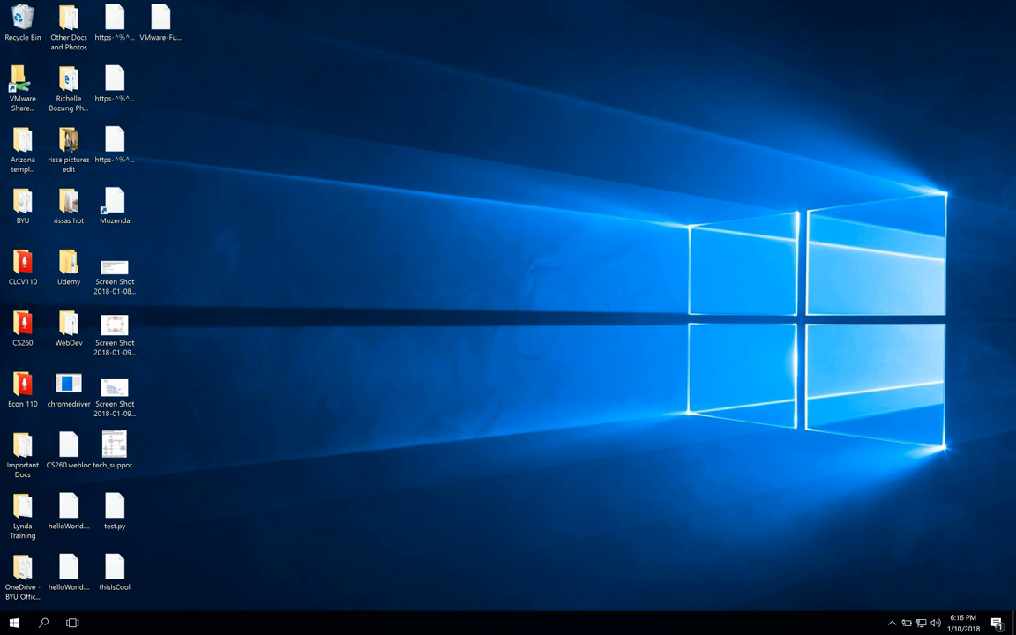
{"action": "key", "text": "ctrl+Up"}
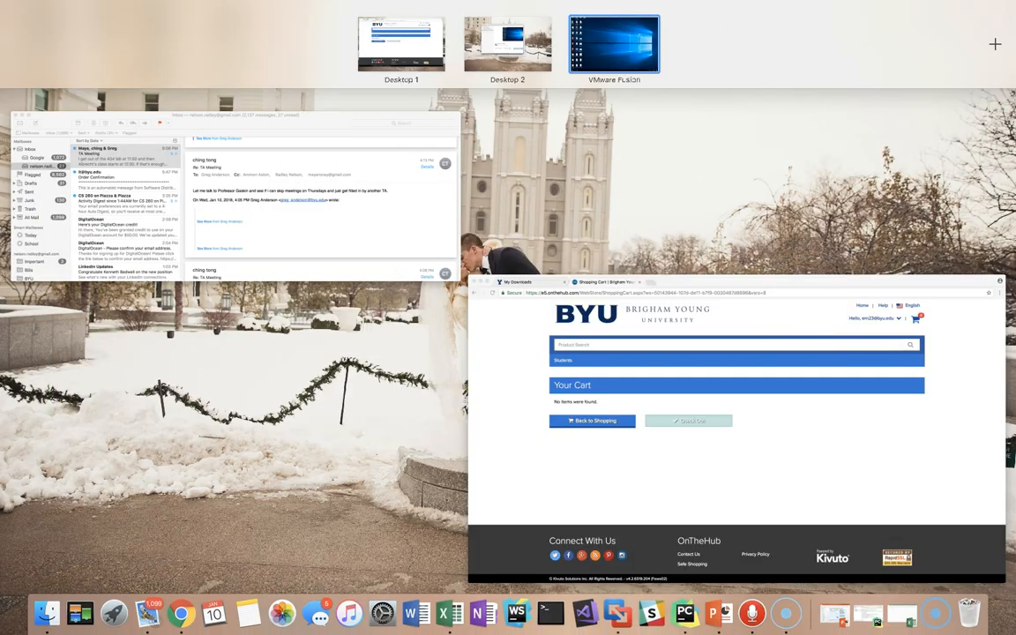
{"action": "left_click", "coordinate": [601, 53]}
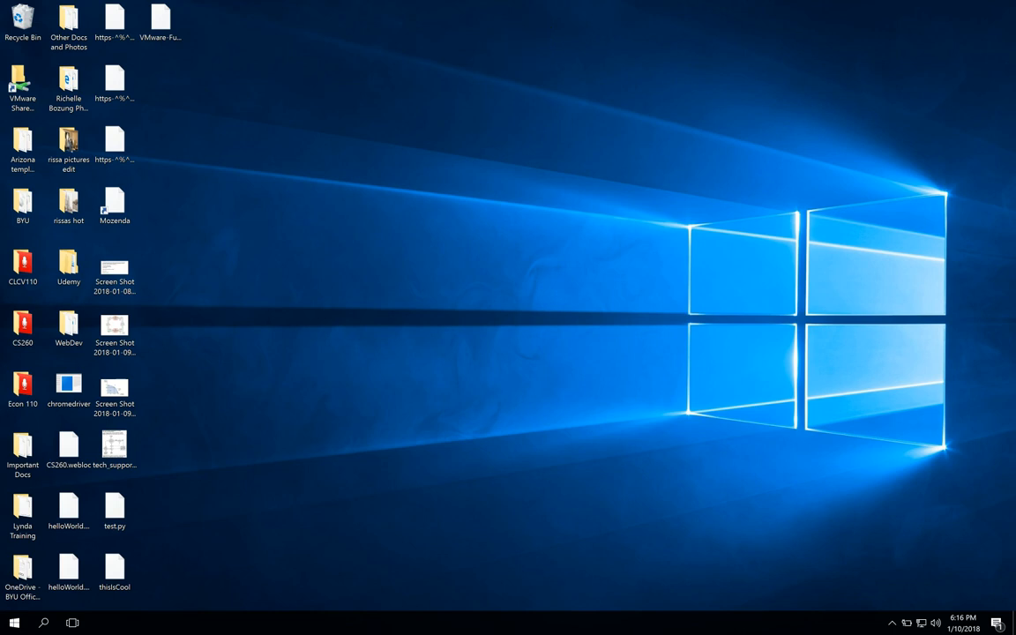
{"action": "key", "text": "ctrl+Up"}
{"action": "left_click", "coordinate": [573, 19]}
{"action": "key", "text": "ctrl+Up"}
{"action": "left_click", "coordinate": [608, 35]}
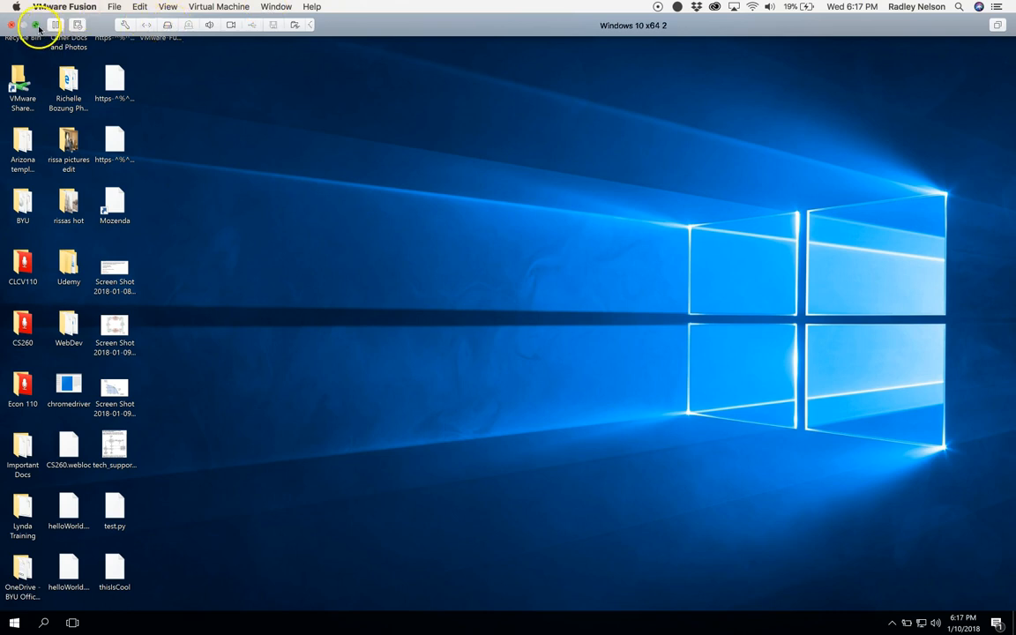
Return the virtual machine to a window and shut down Windows 10
{"action": "left_click", "coordinate": [36, 27]}
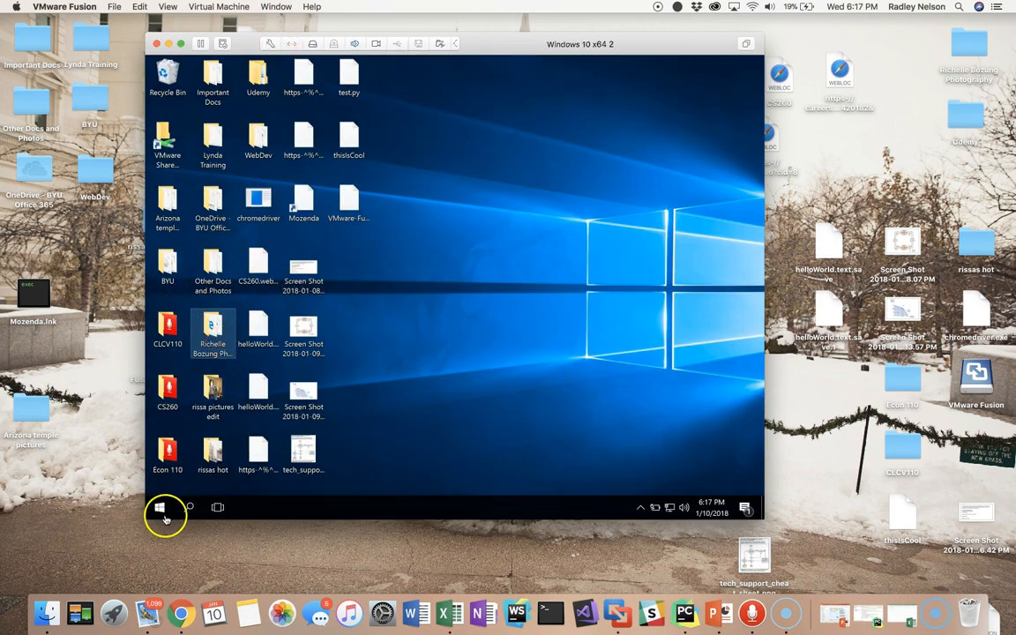
{"action": "left_click", "coordinate": [162, 507]}
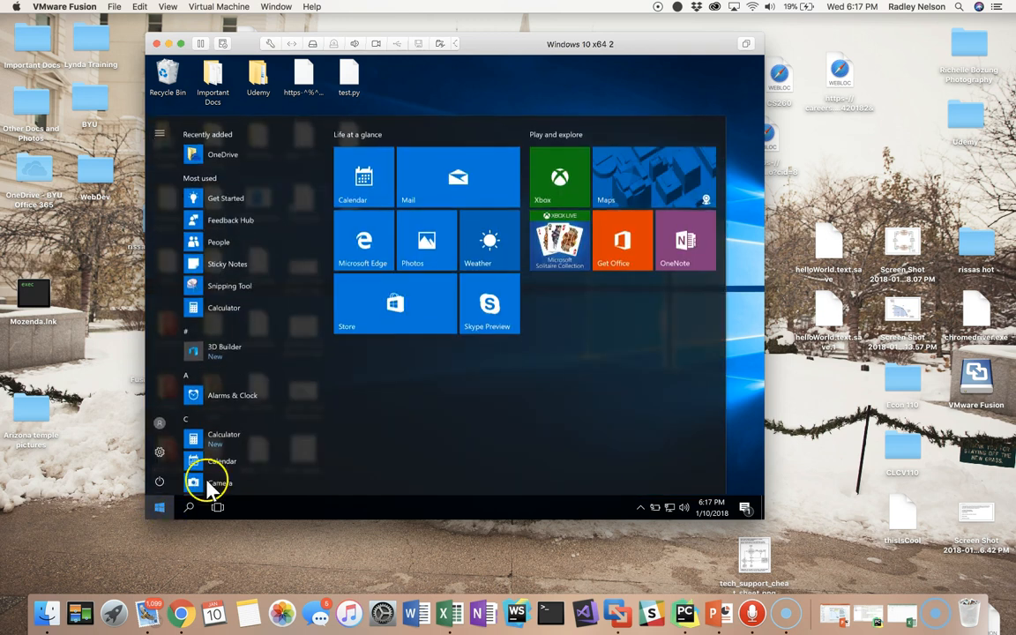
{"action": "left_click", "coordinate": [171, 481]}
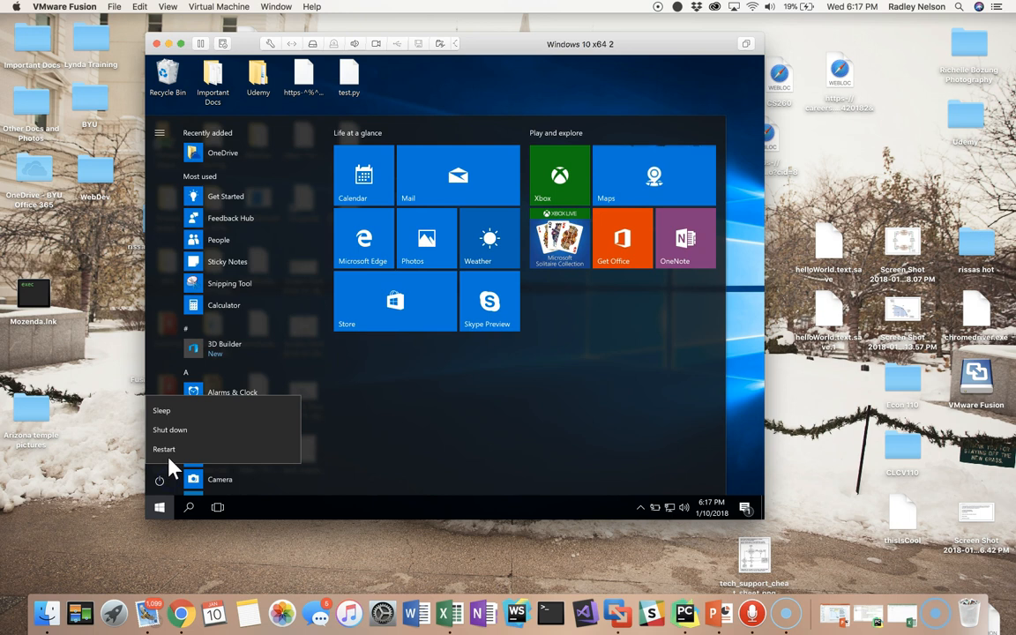
{"action": "left_click", "coordinate": [169, 431]}
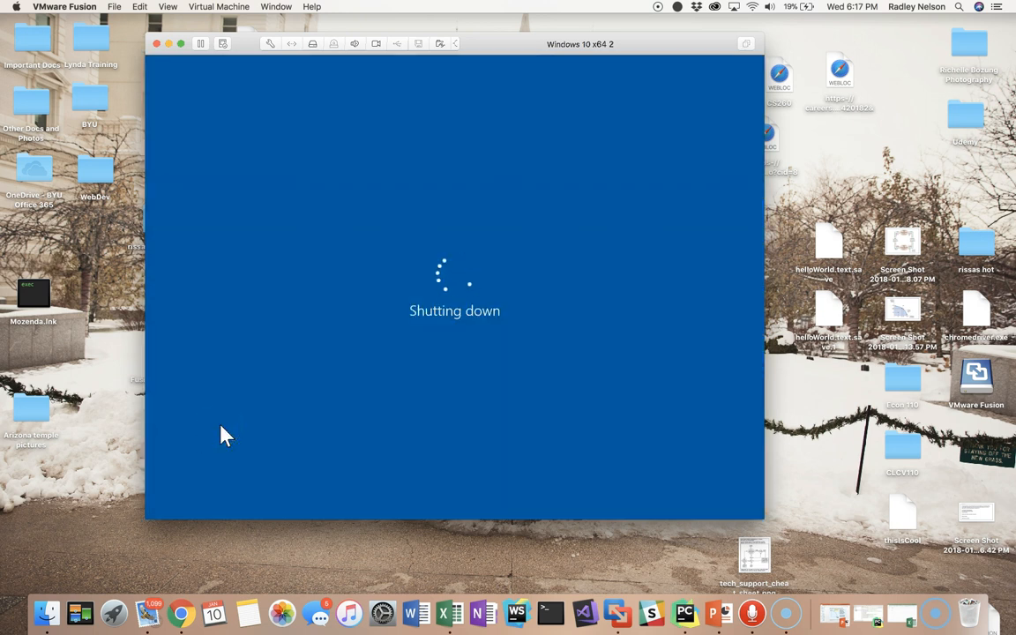
{"action": "left_click", "coordinate": [263, 257]}
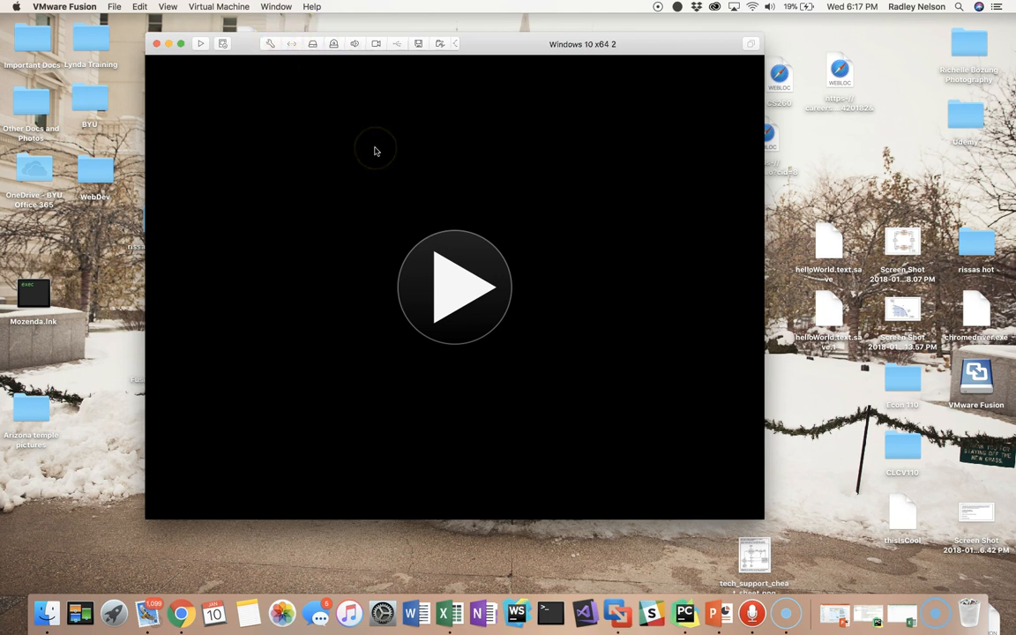
Open the virtual machine's Processors & Memory settings and examine the available processor core options
{"action": "left_click", "coordinate": [271, 44]}
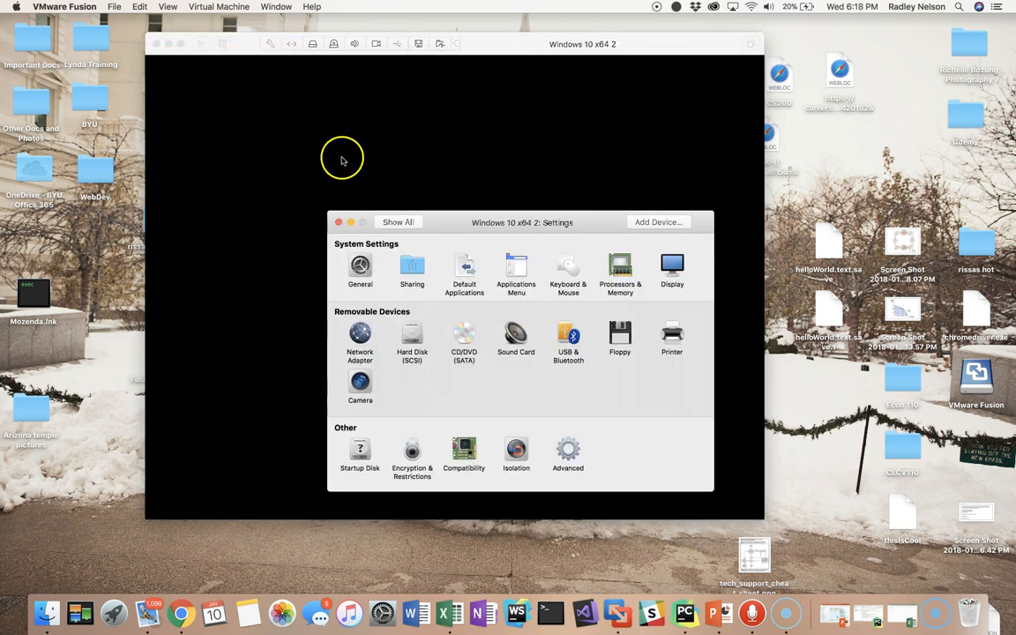
{"action": "left_click", "coordinate": [626, 267]}
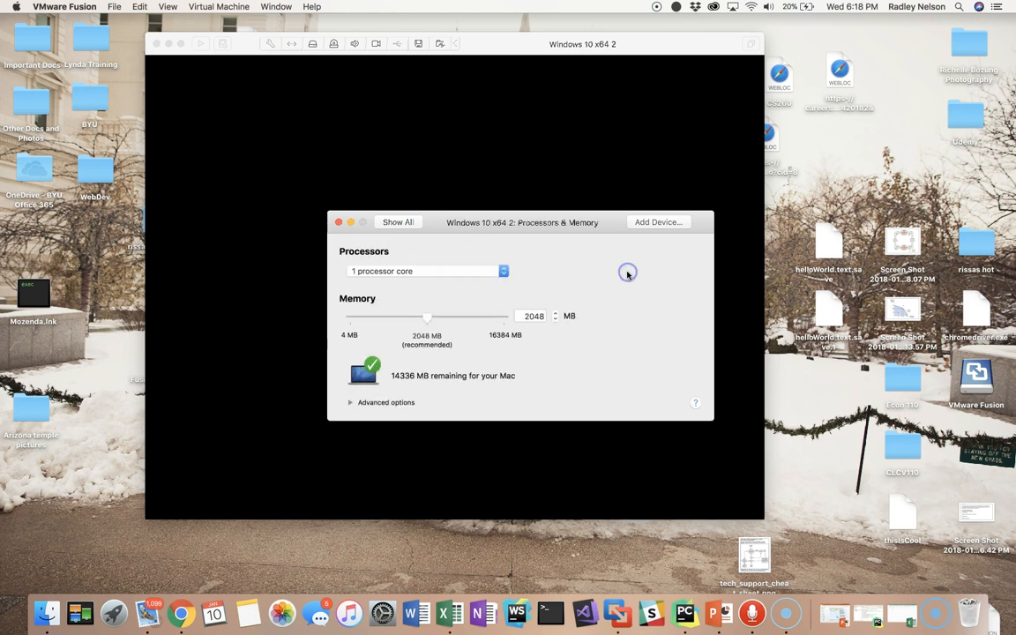
{"action": "left_click", "coordinate": [449, 272]}
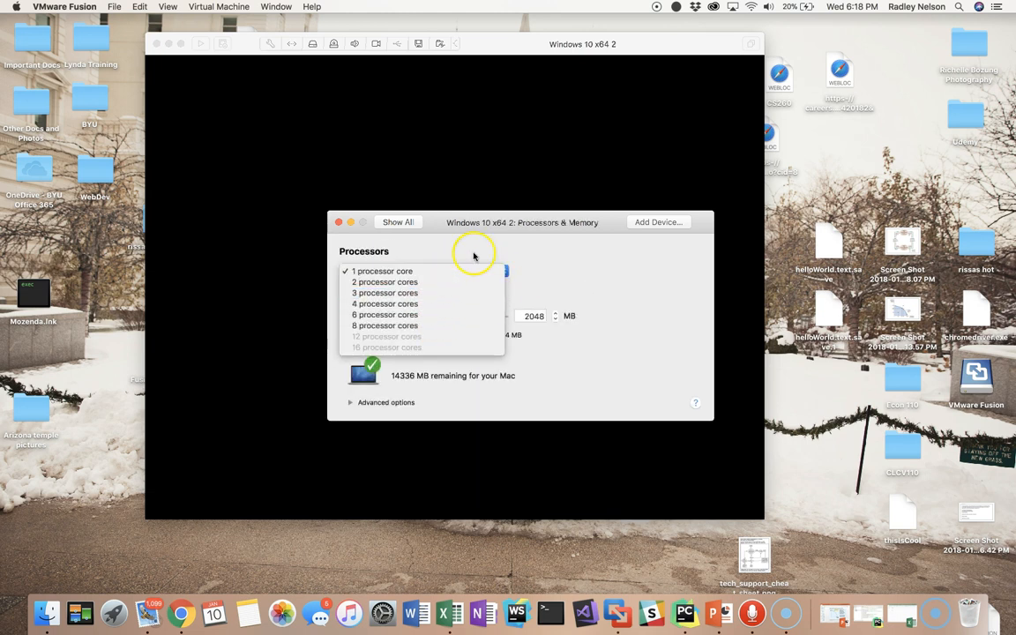
{"action": "left_click", "coordinate": [474, 257]}
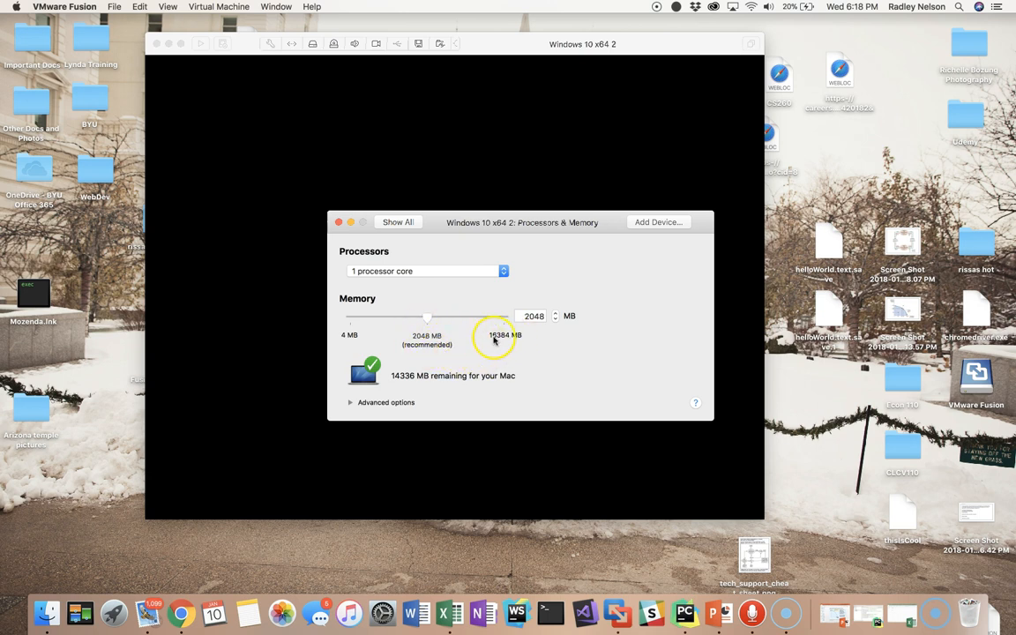
{"action": "left_click", "coordinate": [439, 269]}
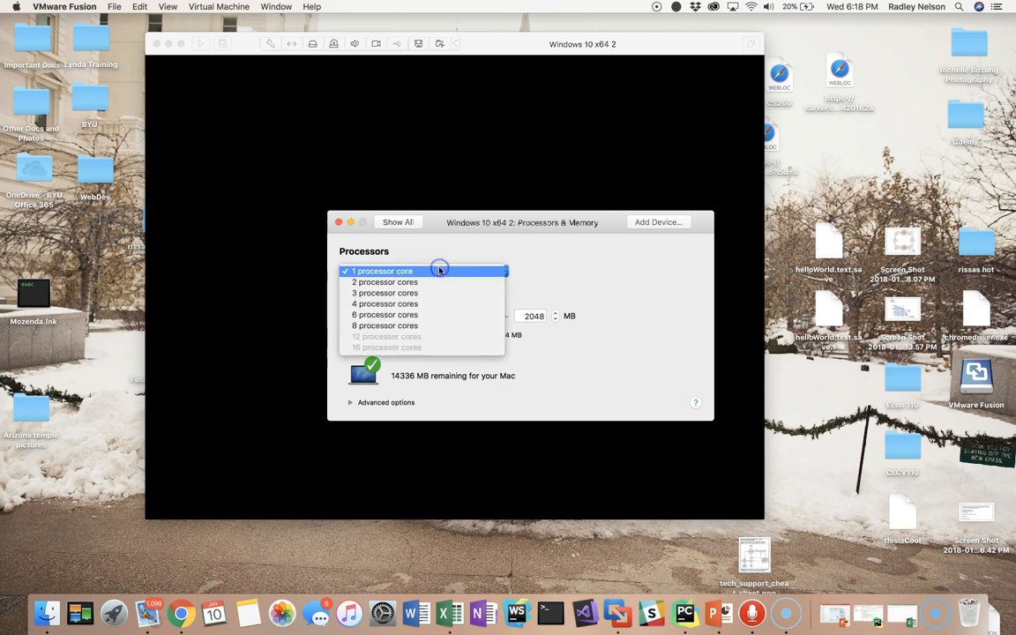
{"action": "left_click", "coordinate": [450, 251]}
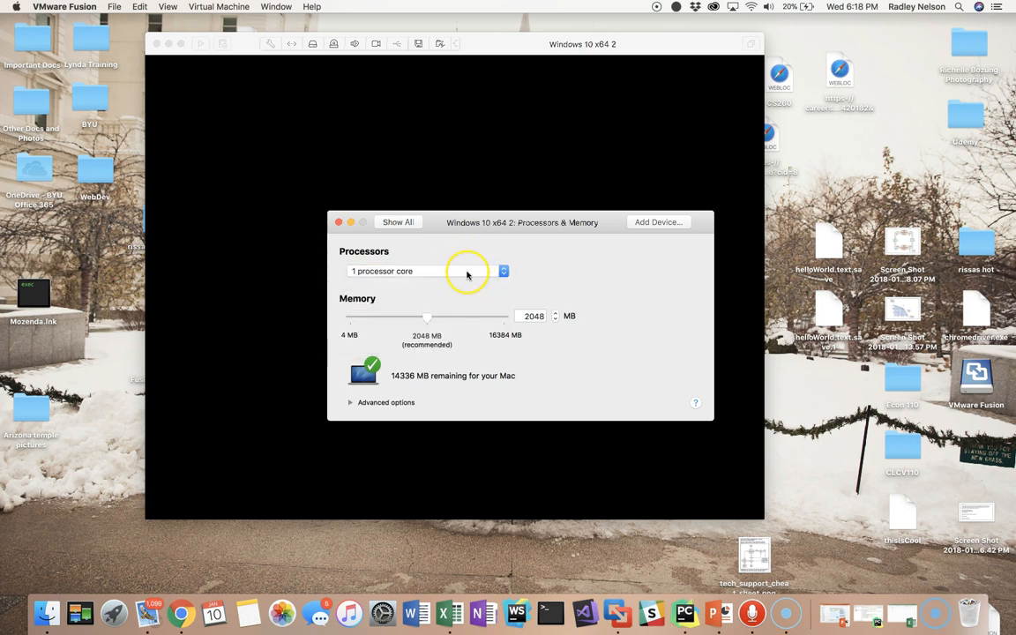
Set the virtual machine's memory to 2044 MB and close its settings
{"action": "double_click", "coordinate": [533, 316]}
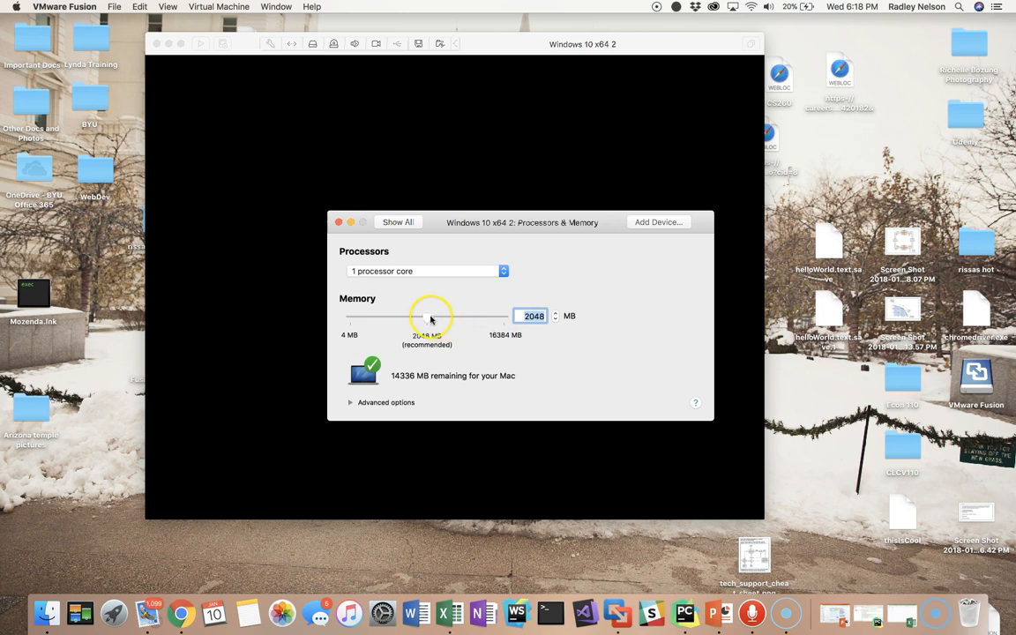
{"action": "mouse_move", "coordinate": [428, 320]}
{"action": "left_mouse_down"}
{"action": "mouse_move", "coordinate": [481, 320]}
{"action": "mouse_move", "coordinate": [427, 326]}
{"action": "left_mouse_up"}
{"action": "mouse_move", "coordinate": [428, 326]}
{"action": "left_mouse_down"}
{"action": "mouse_move", "coordinate": [495, 320]}
{"action": "mouse_move", "coordinate": [428, 319]}
{"action": "left_mouse_up"}
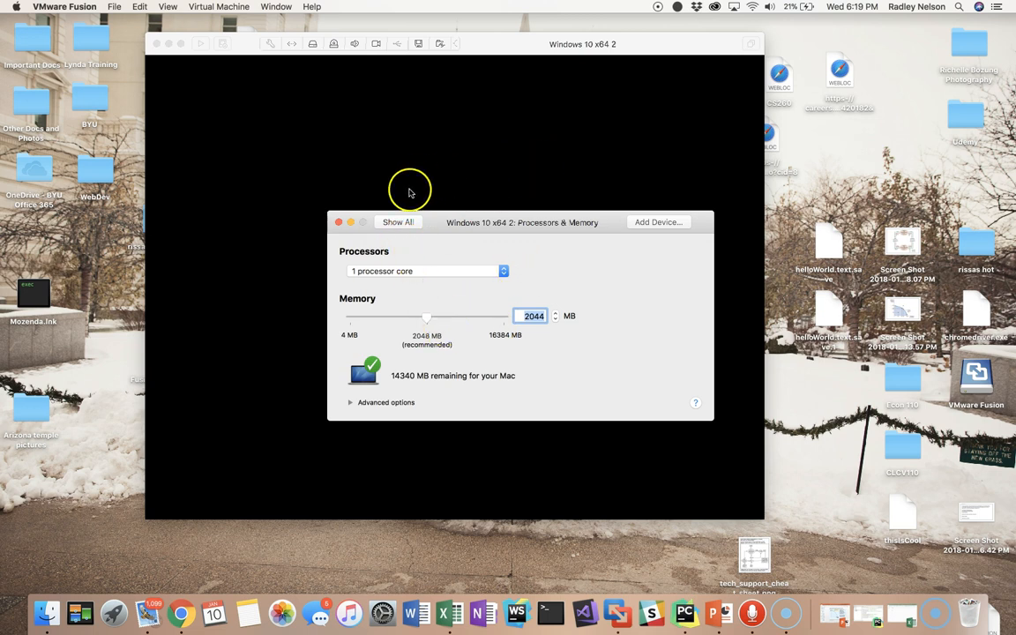
{"action": "left_click", "coordinate": [338, 222]}
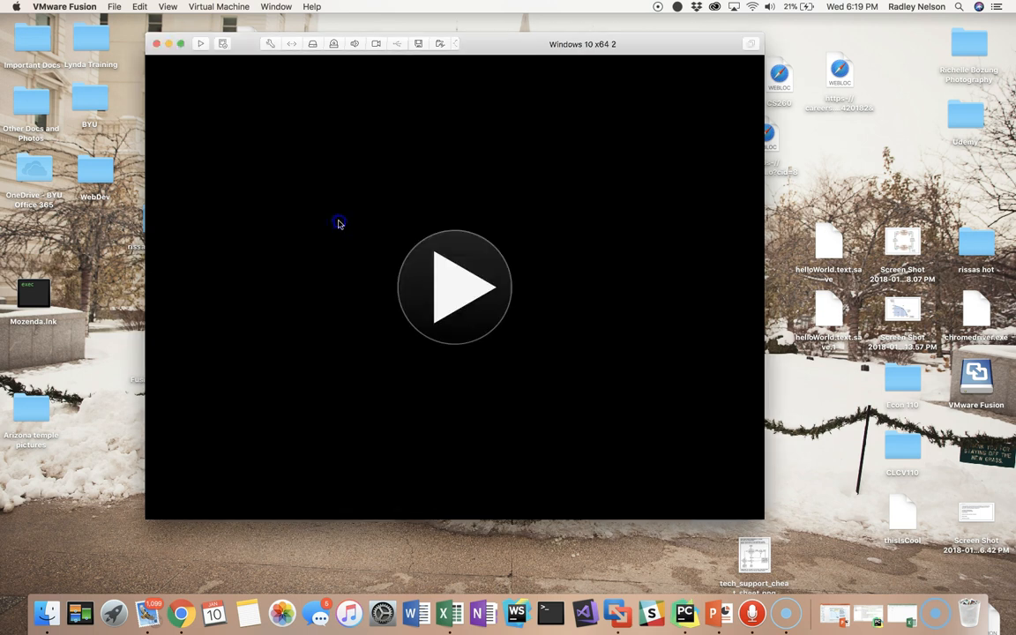